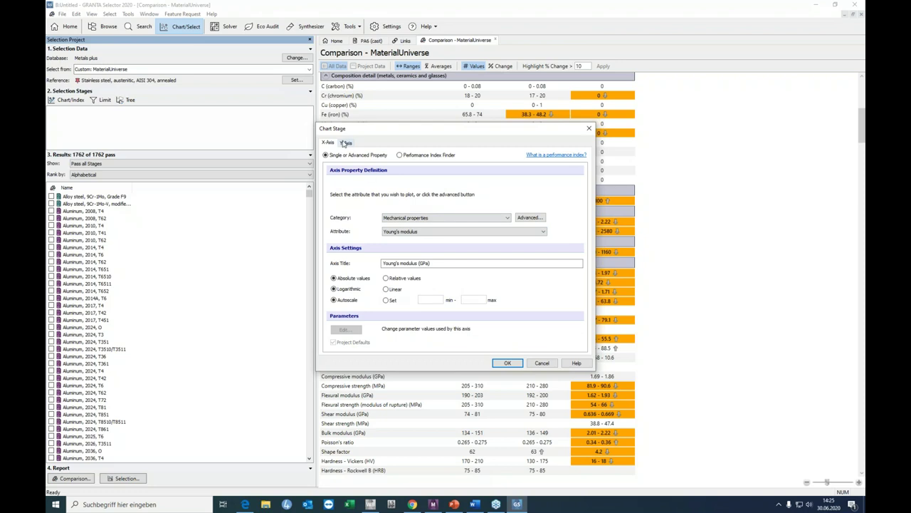
# - Plot yield strength (elastic limit) on the Y-axis against Young's modulus and show the labelled Metals and alloys family envelope
pyautogui.click(407, 218)
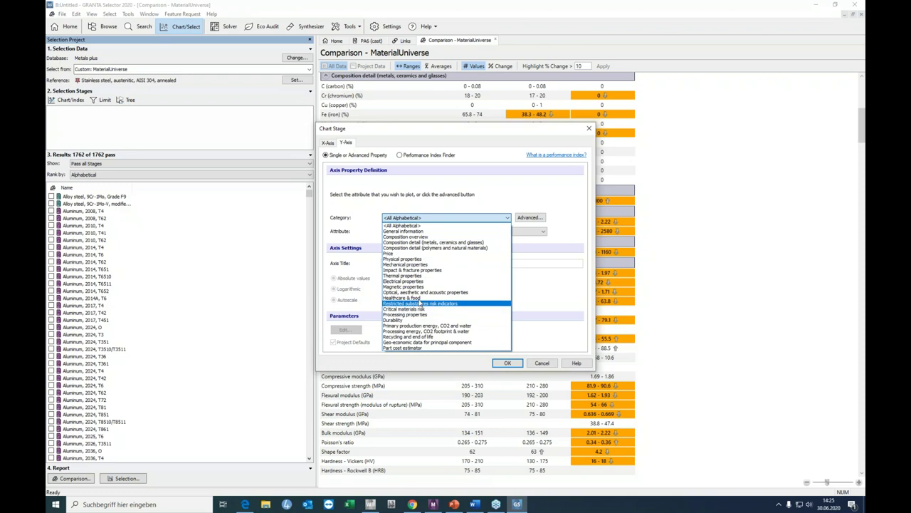
pyautogui.click(409, 264)
pyautogui.click(408, 232)
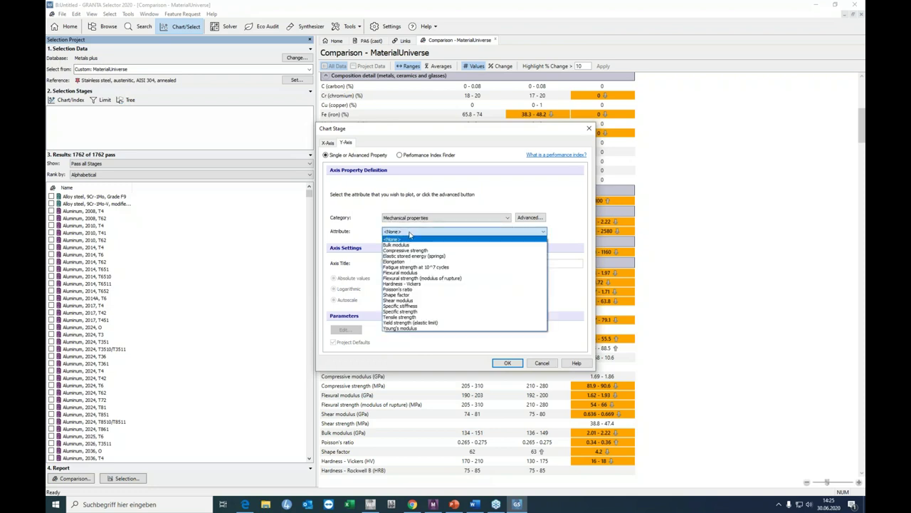
pyautogui.click(409, 323)
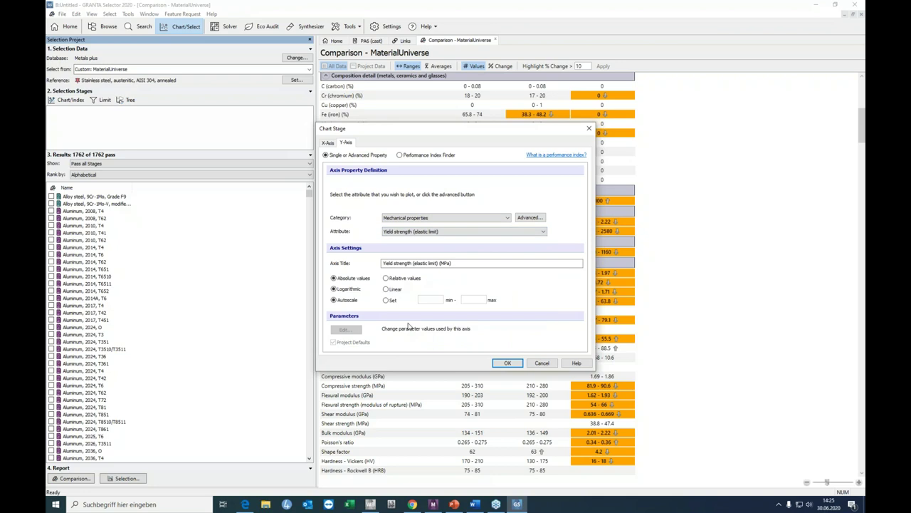
pyautogui.click(507, 364)
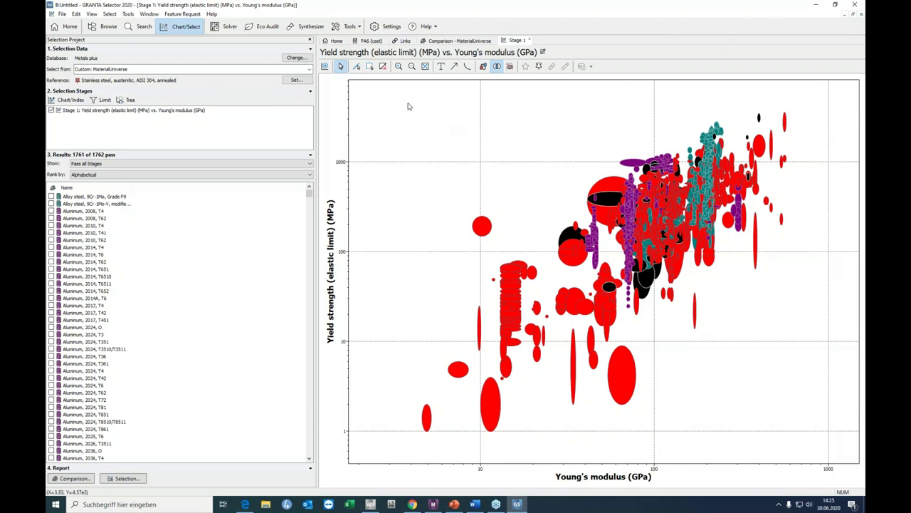
pyautogui.click(483, 66)
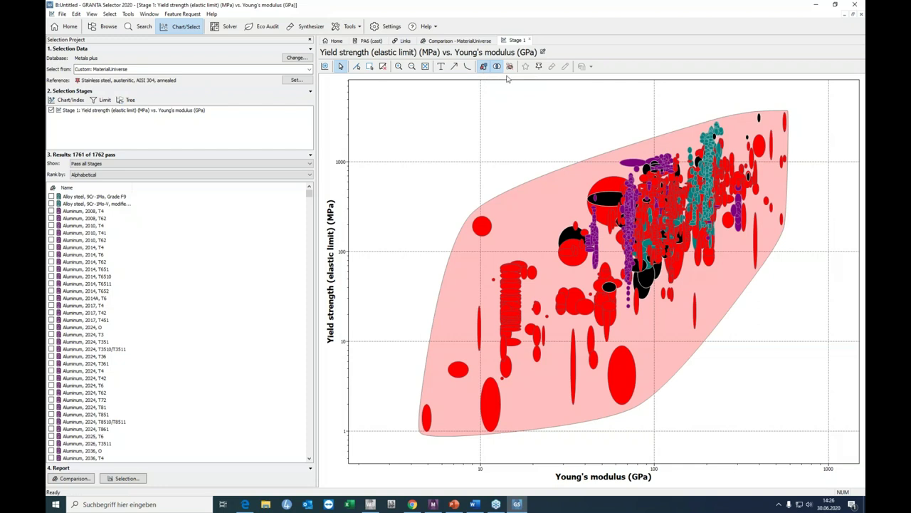
pyautogui.click(520, 216)
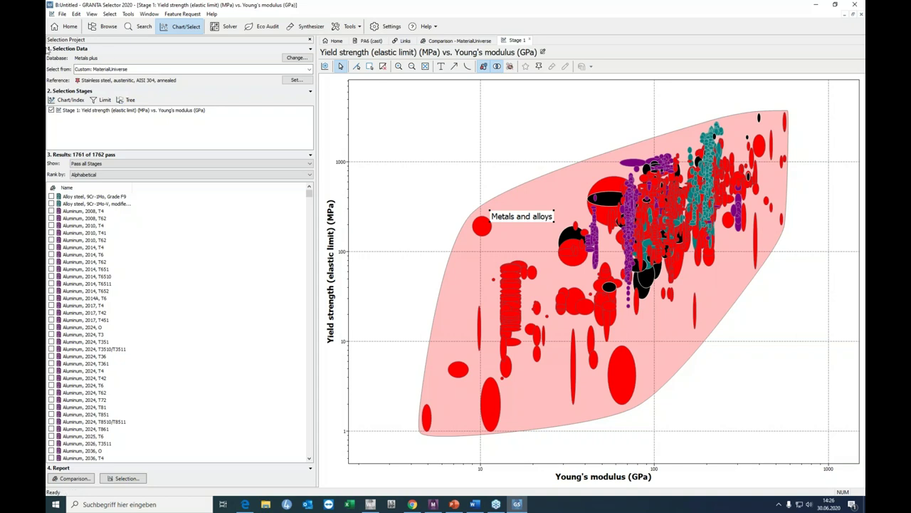
# - Switch the selection data to the All Elements subset, discarding the existing chart stage
pyautogui.click(121, 69)
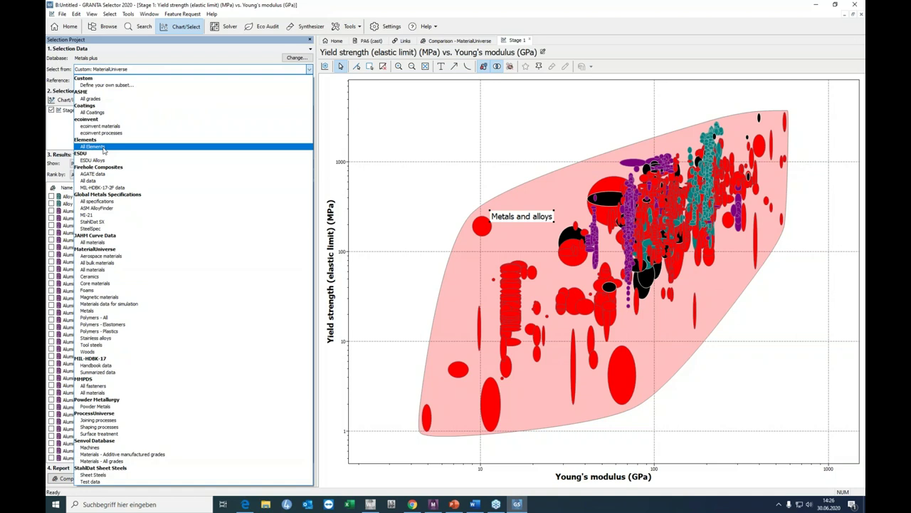
pyautogui.click(104, 149)
pyautogui.click(477, 271)
pyautogui.click(68, 100)
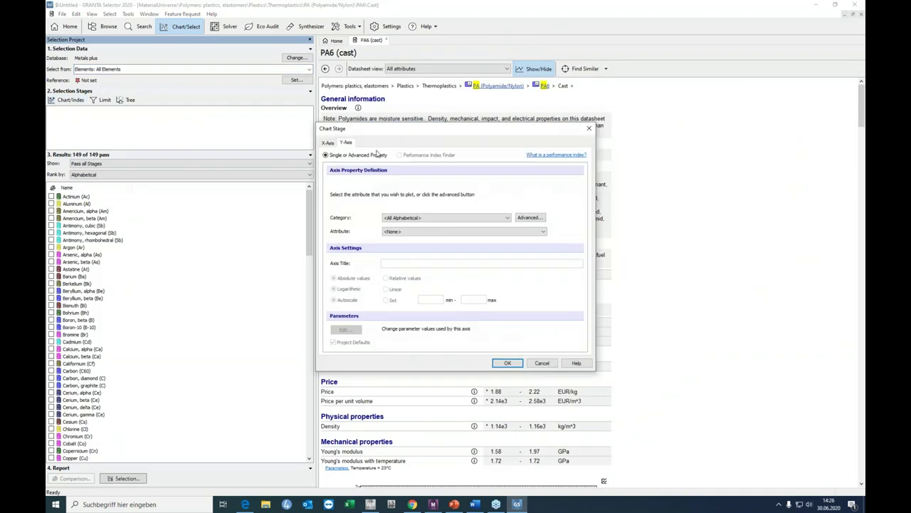
pyautogui.click(327, 142)
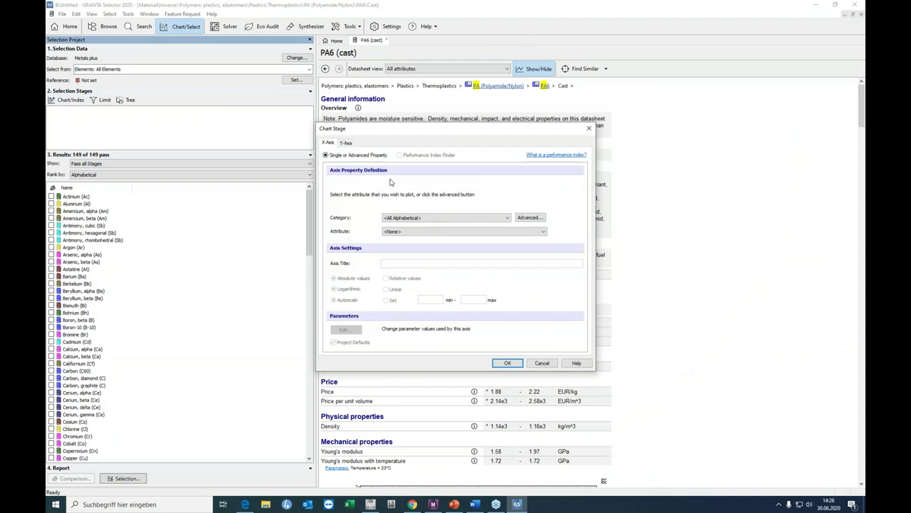
pyautogui.click(427, 218)
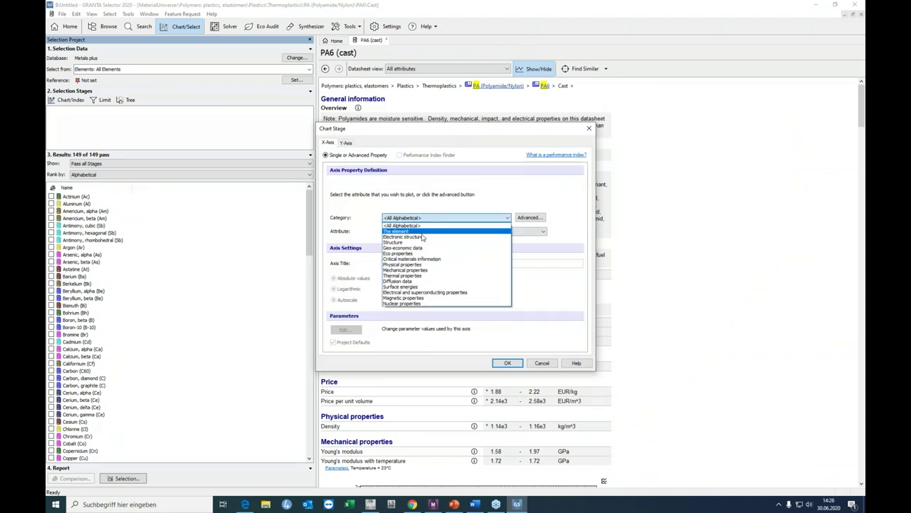
pyautogui.click(406, 270)
pyautogui.click(403, 233)
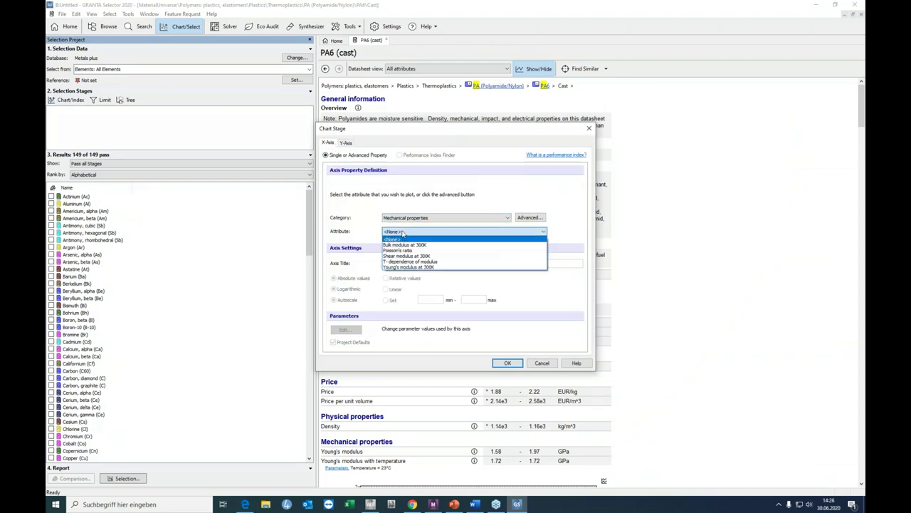
pyautogui.click(410, 267)
pyautogui.click(508, 363)
# - Define a custom selection subset from the MaterialUniverse table, using All materials as the initial subset
pyautogui.click(112, 69)
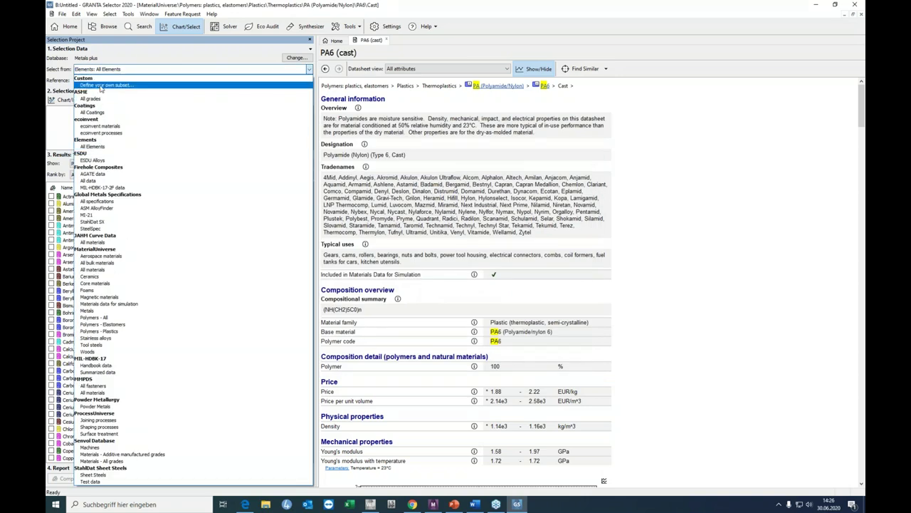
pyautogui.click(103, 85)
pyautogui.click(384, 204)
pyautogui.click(455, 155)
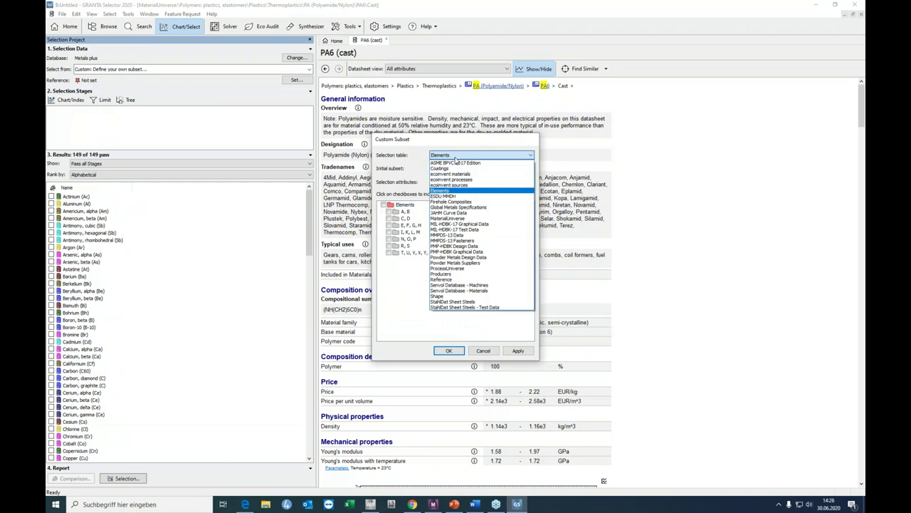
pyautogui.click(453, 218)
pyautogui.click(389, 219)
pyautogui.click(449, 350)
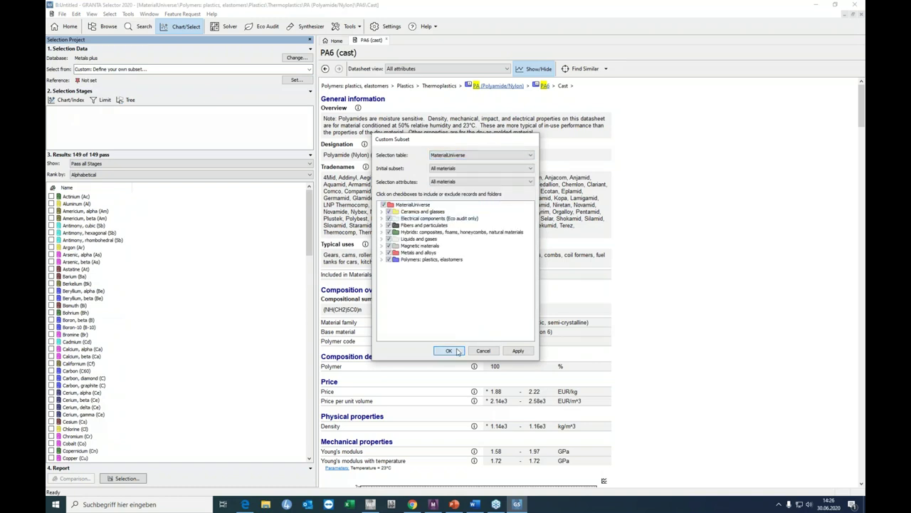
# - Start a new chart stage and set its Y-axis to Young's modulus from the mechanical properties
pyautogui.click(69, 99)
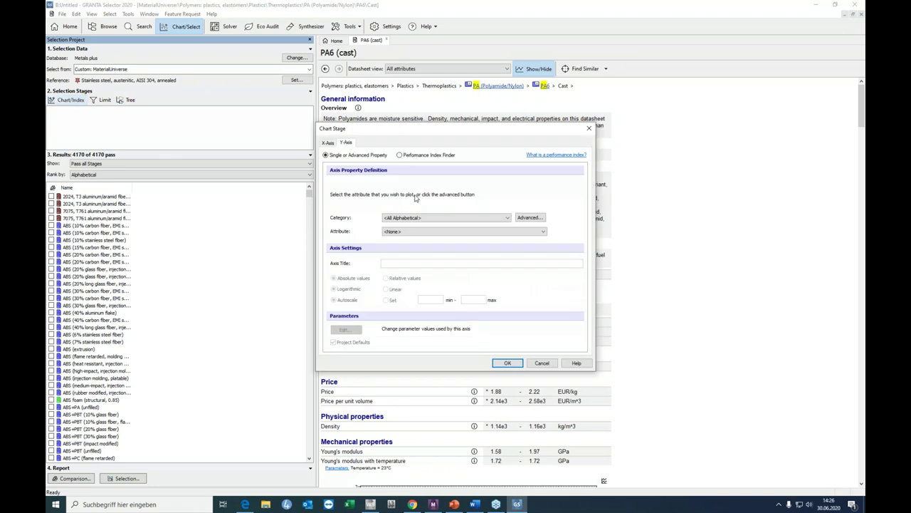
pyautogui.click(408, 231)
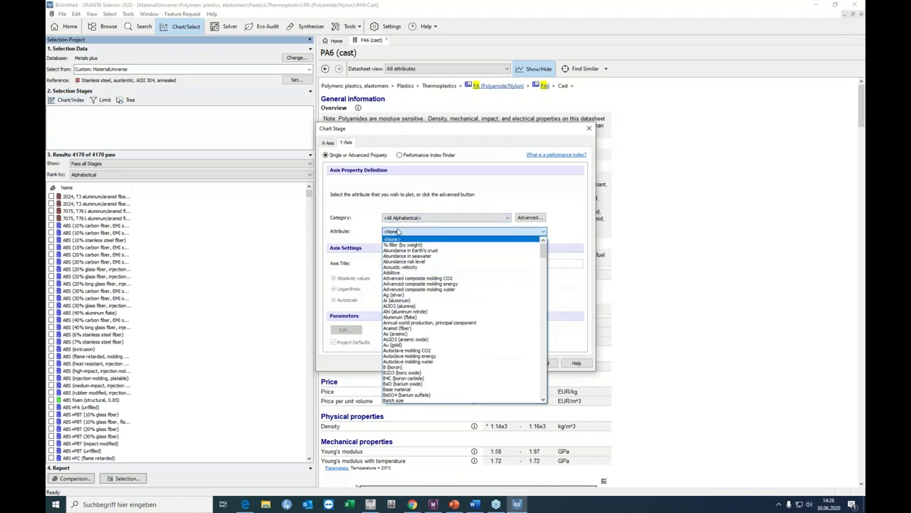
pyautogui.click(408, 226)
pyautogui.click(408, 219)
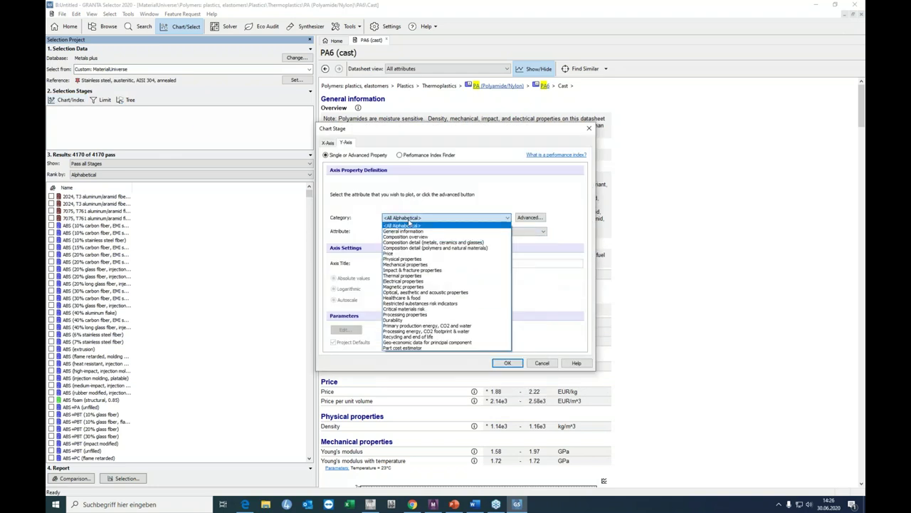
pyautogui.click(405, 264)
pyautogui.click(409, 231)
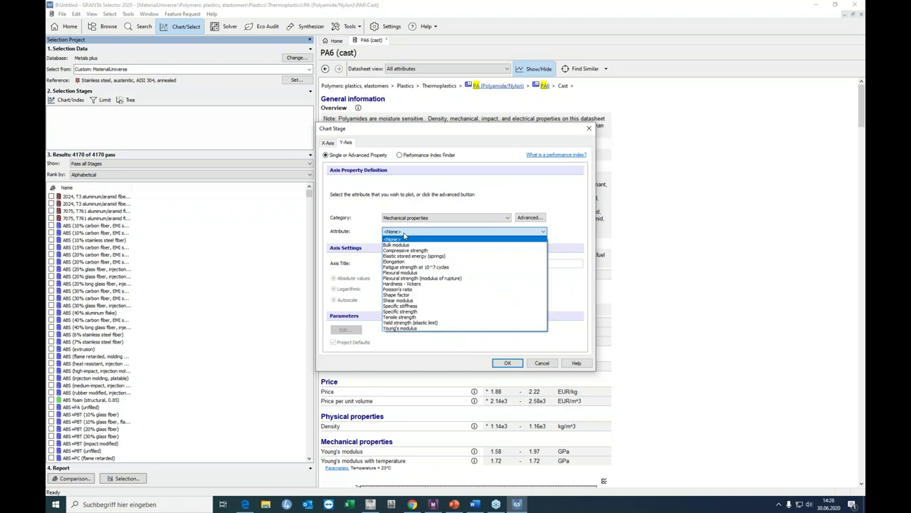
pyautogui.click(403, 328)
# - Set the chart's X-axis to the mechanical property yield strength (elastic limit) and create the chart
pyautogui.click(328, 142)
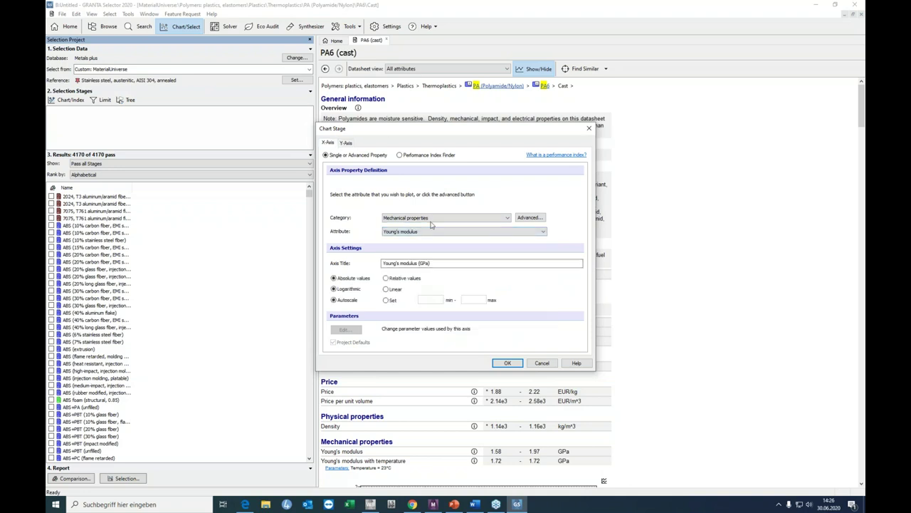
pyautogui.click(427, 230)
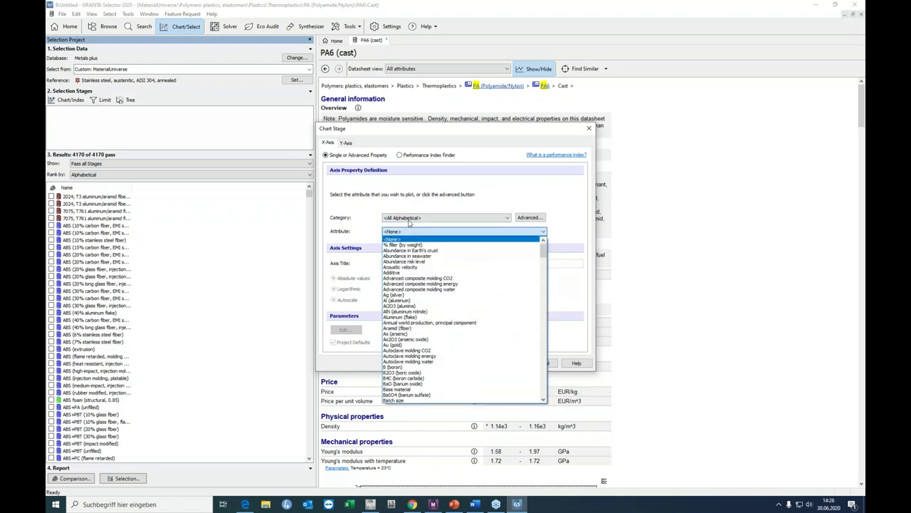
pyautogui.click(409, 223)
pyautogui.click(409, 219)
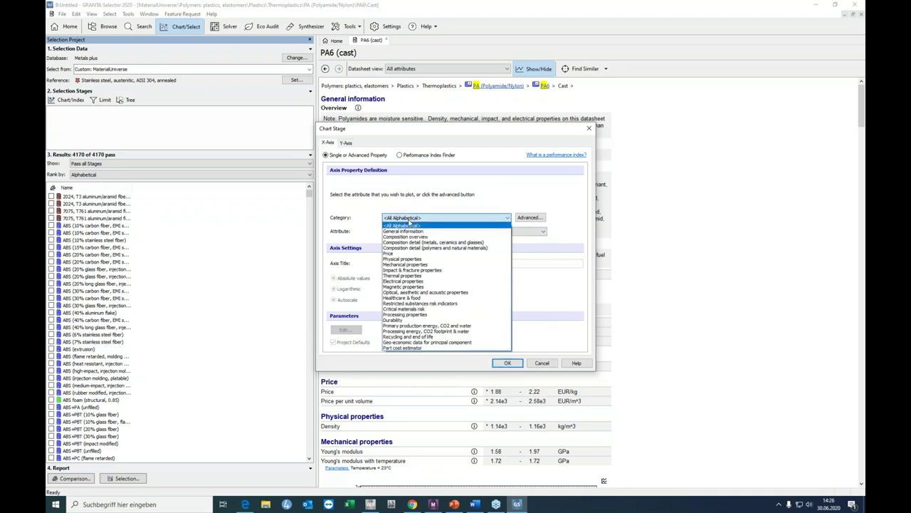
pyautogui.click(407, 264)
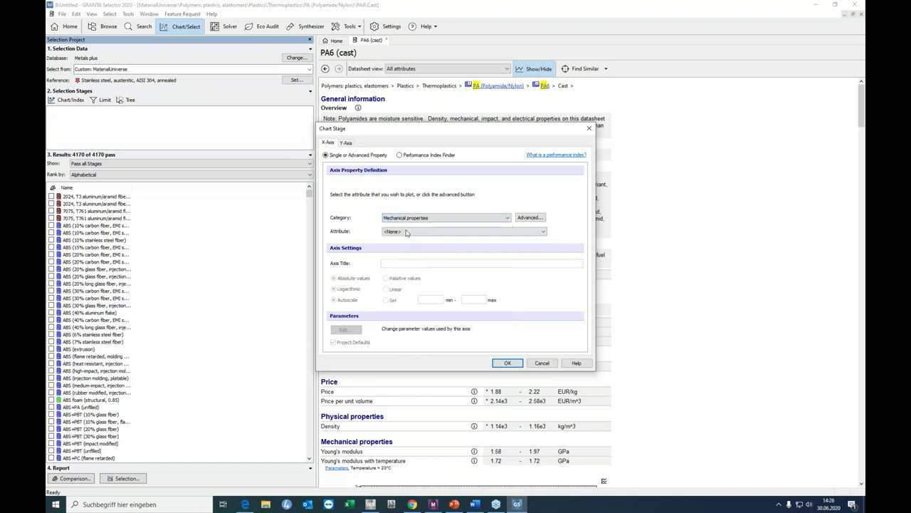
pyautogui.click(407, 231)
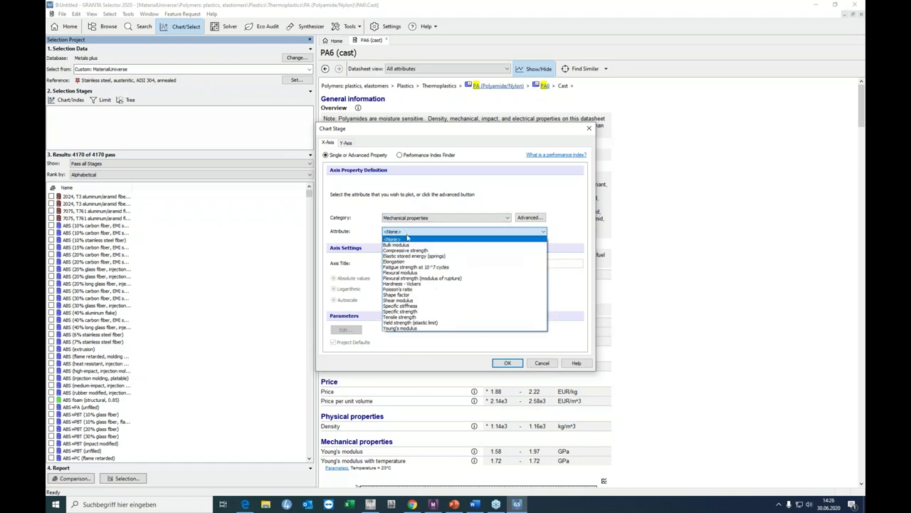
pyautogui.click(403, 328)
pyautogui.click(507, 362)
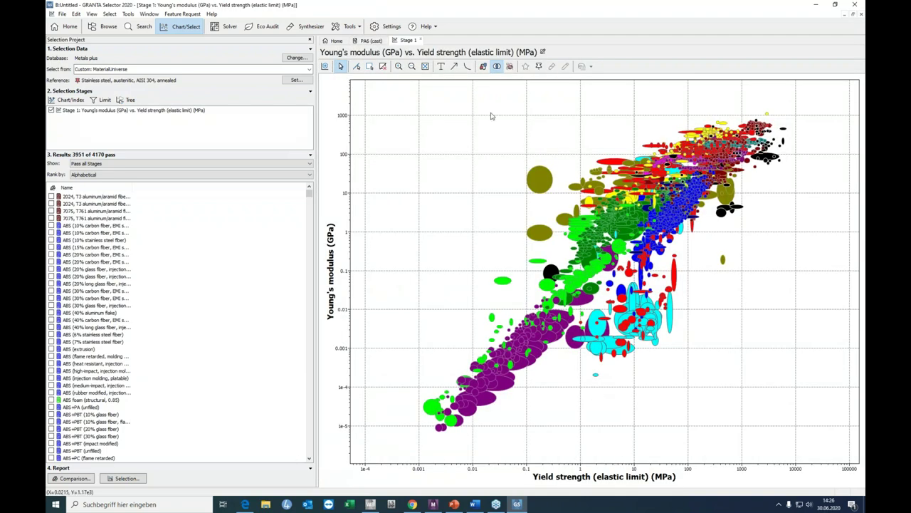
# - Show the family envelopes and label Non-technical ceramics, Foams, Elastomers, and Metals and alloys on the chart
pyautogui.click(484, 66)
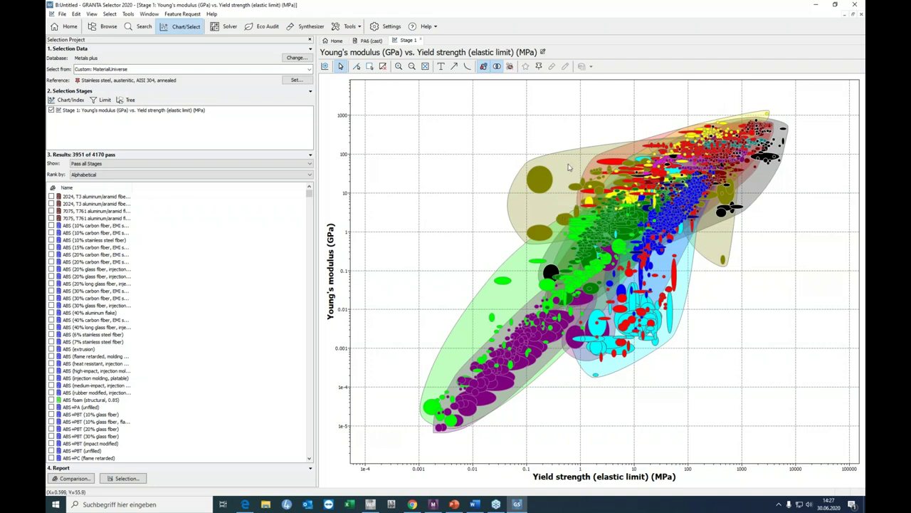
pyautogui.moveTo(567, 166)
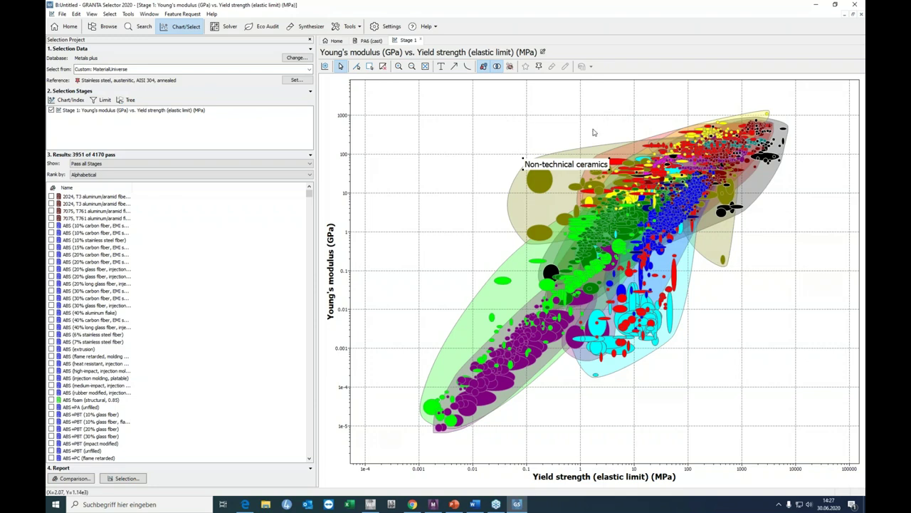
pyautogui.click(519, 288)
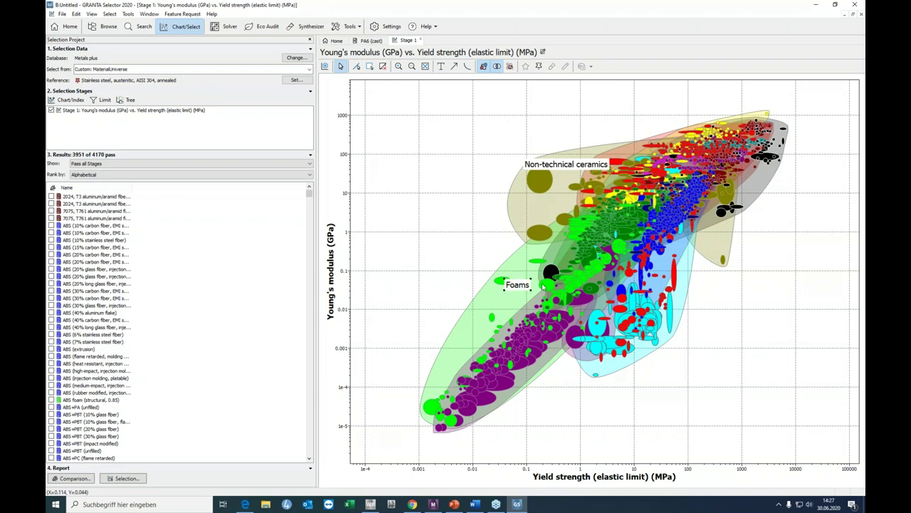
pyautogui.click(689, 263)
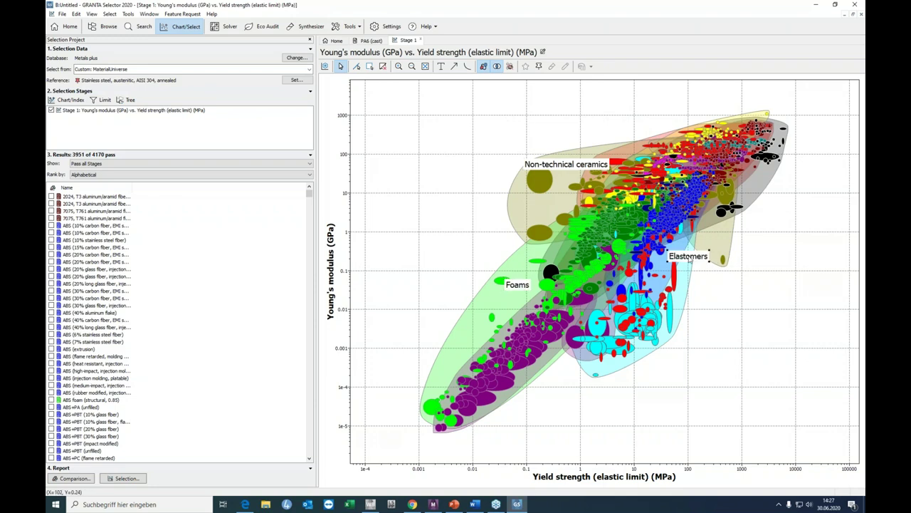
pyautogui.click(744, 168)
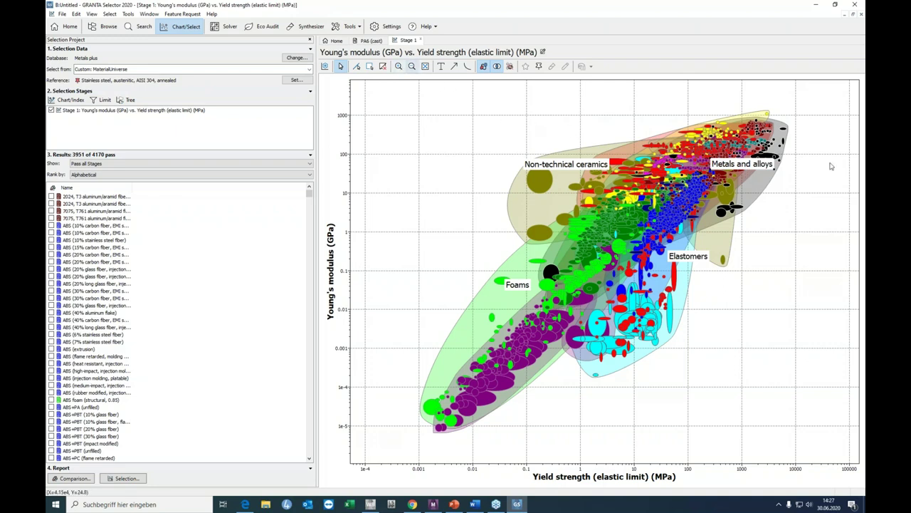
# - Zoom in on the chart area around Metals and alloys to identify individual materials, and zoom back out
pyautogui.click(398, 66)
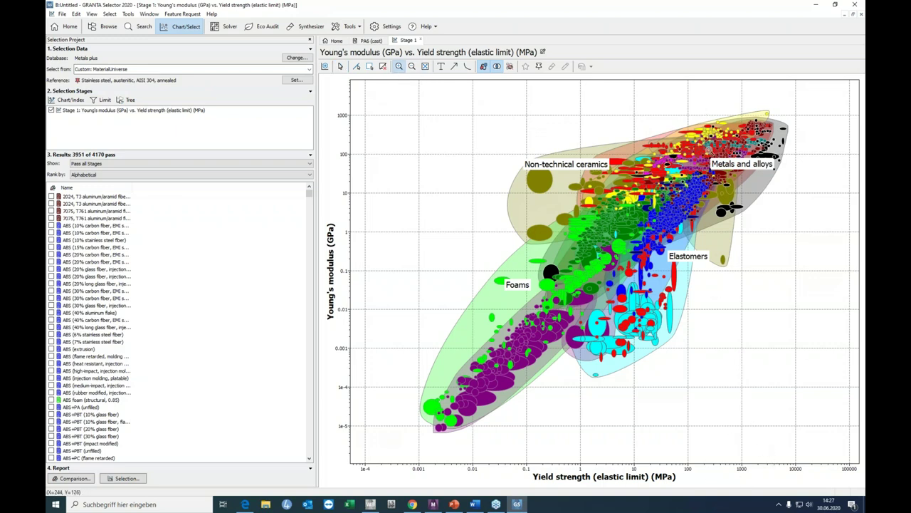
pyautogui.moveTo(689, 111); pyautogui.dragTo(743, 199)
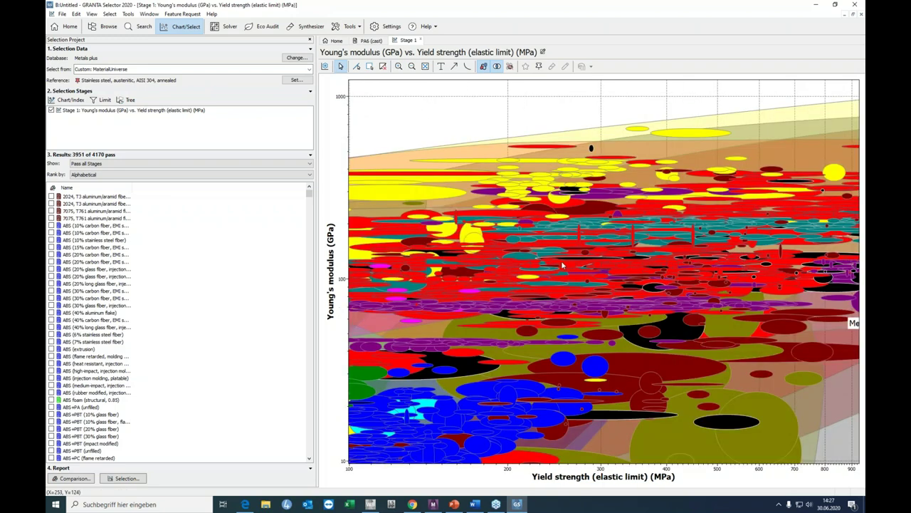
pyautogui.moveTo(550, 259)
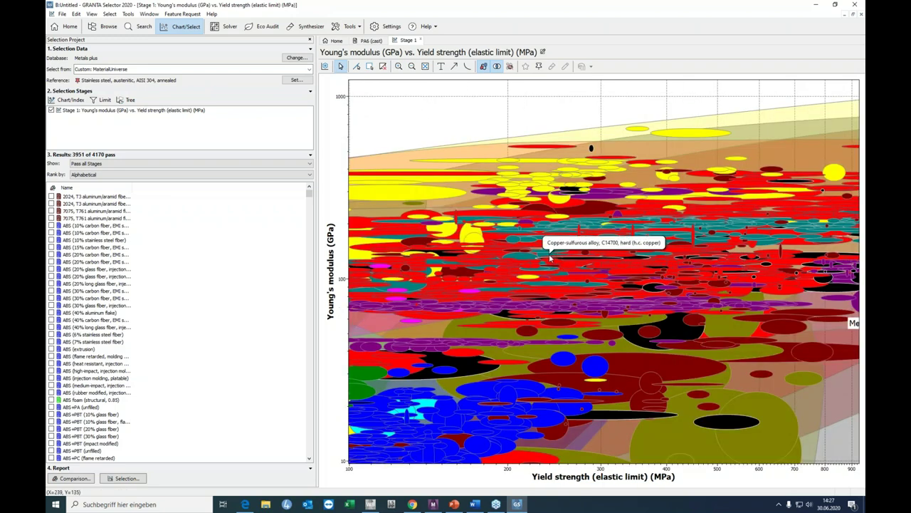
pyautogui.click(412, 67)
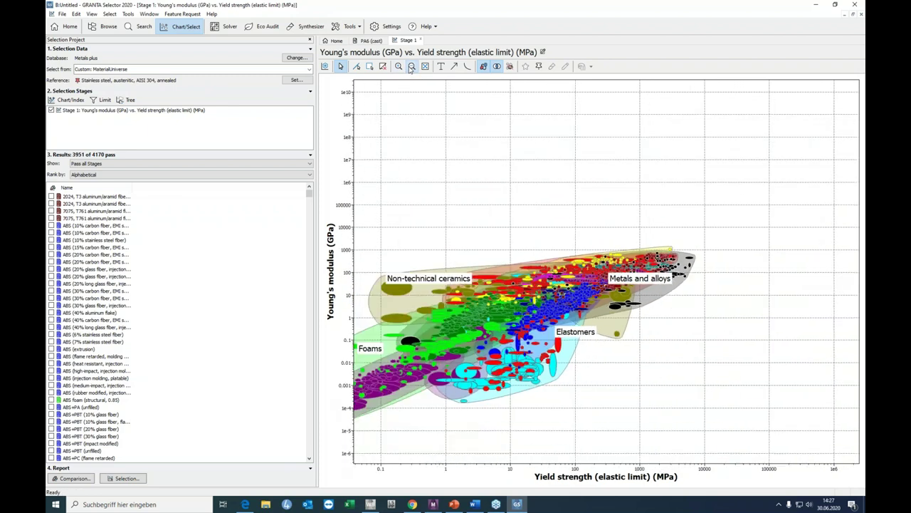
pyautogui.click(411, 66)
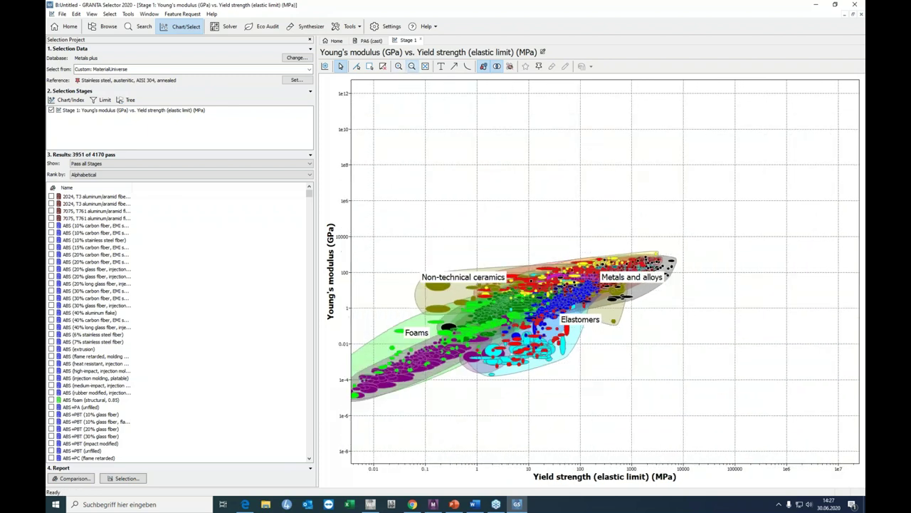
# - Add a limit stage restricting Young's modulus to 190–200 GPa and density to a maximum of 6000 kg/m^3, and apply it
pyautogui.click(106, 134)
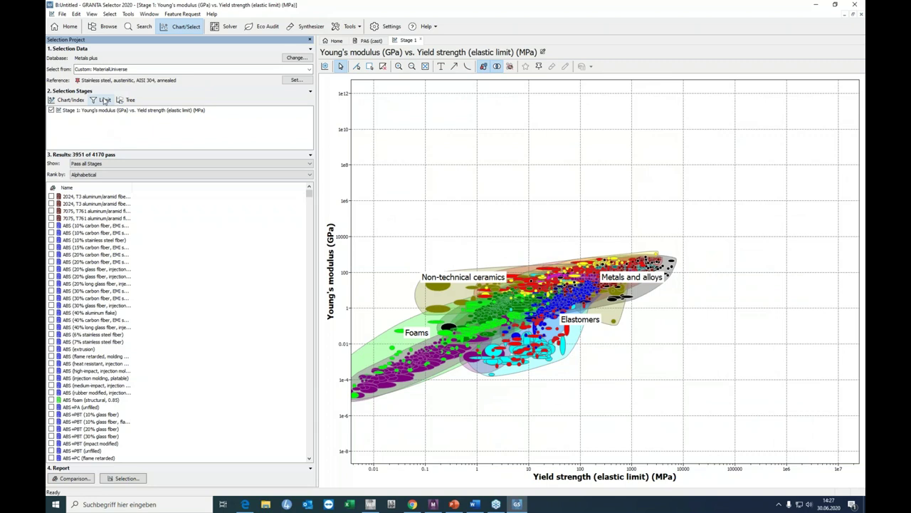
pyautogui.click(105, 101)
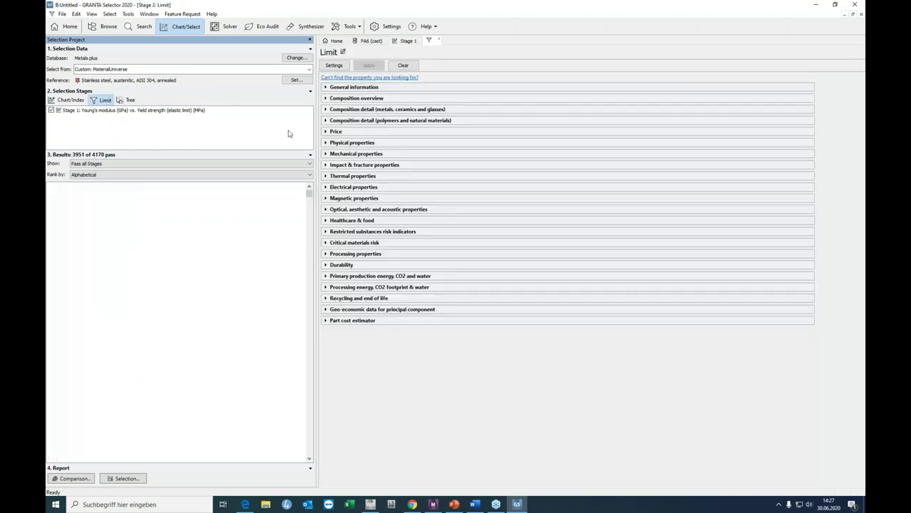
pyautogui.click(334, 154)
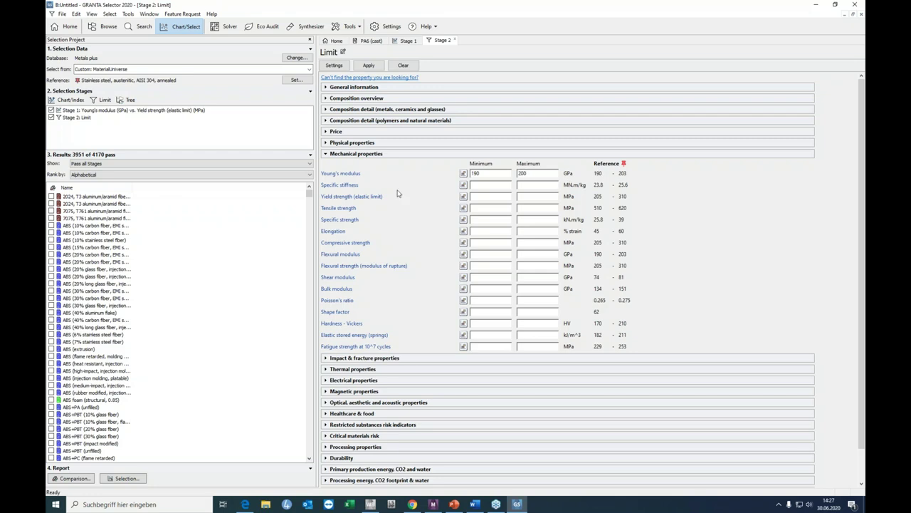
pyautogui.click(329, 143)
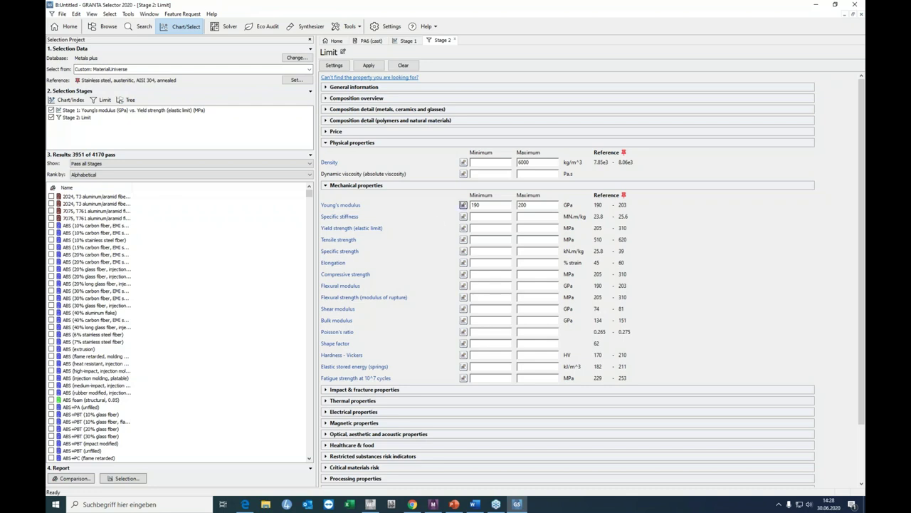
pyautogui.click(369, 65)
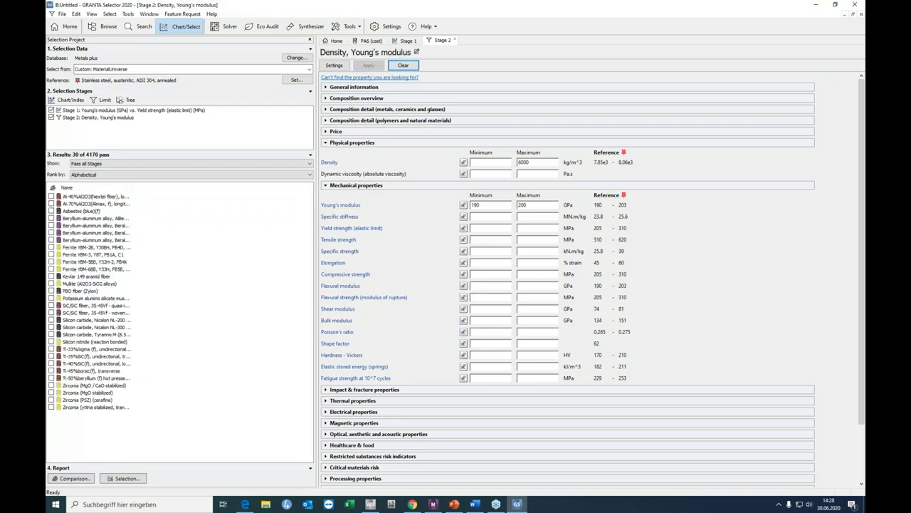
# - Zoom in on the passing materials in the Stage 1 chart and review the datasheet for Ti-35%SiC(f), unidirectional, transverse
pyautogui.click(407, 42)
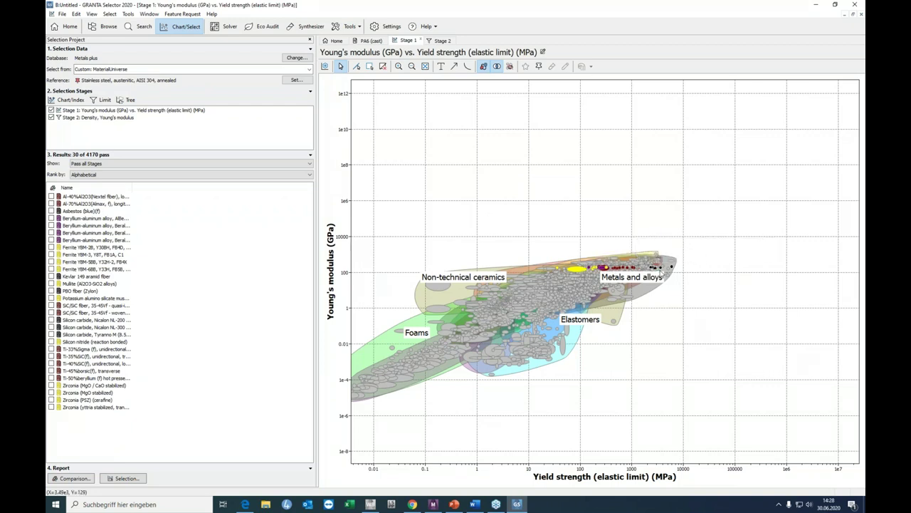
pyautogui.click(400, 67)
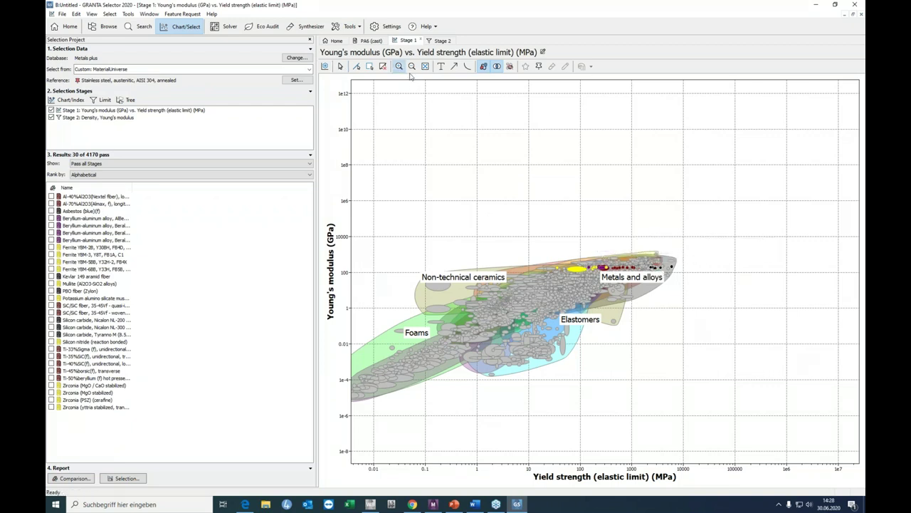
pyautogui.moveTo(554, 255); pyautogui.dragTo(688, 294)
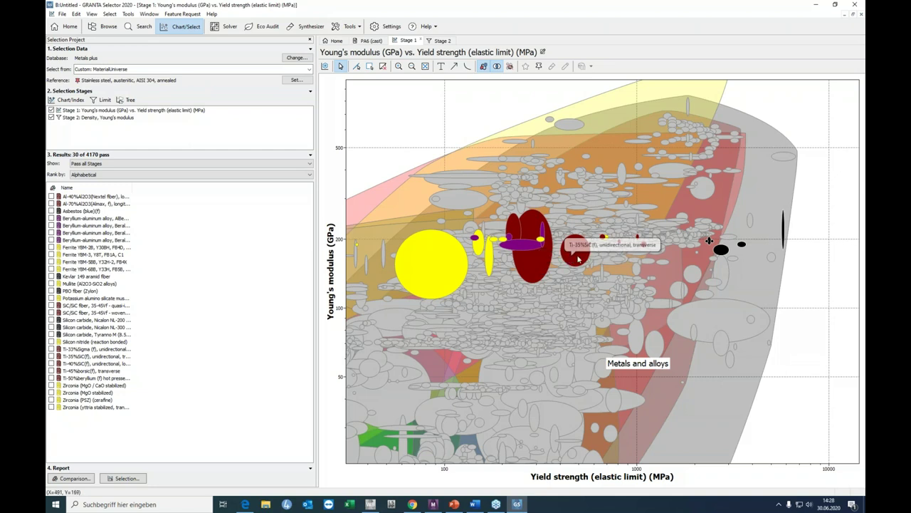
pyautogui.doubleClick(577, 257)
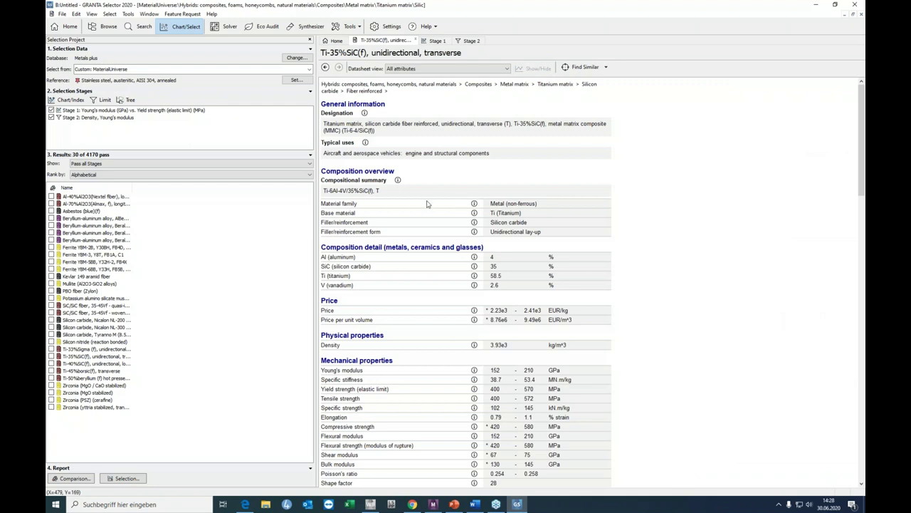
pyautogui.scroll(-8, 427, 205)
pyautogui.scroll(2, 474, 227)
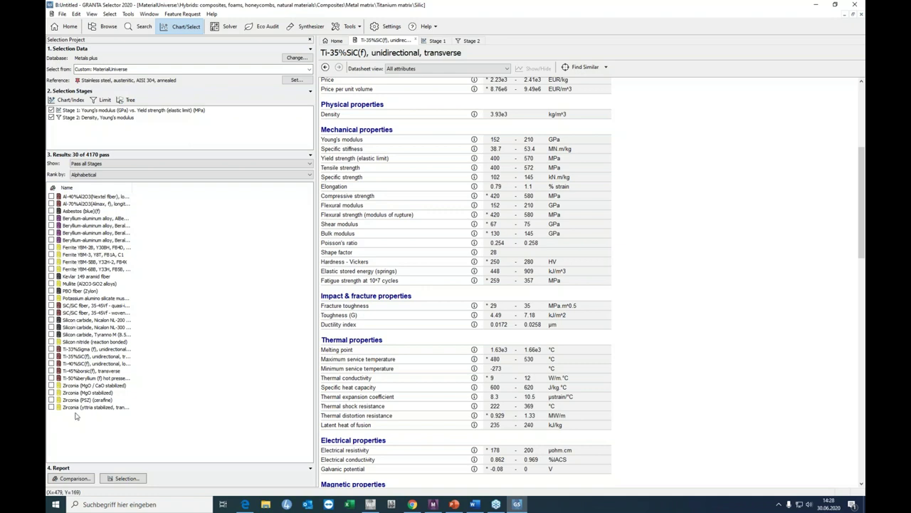
pyautogui.rightClick(81, 357)
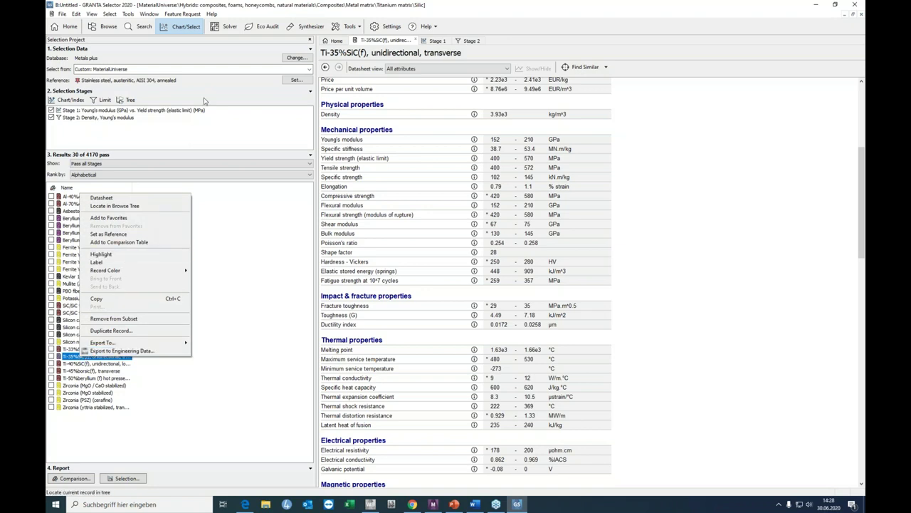
pyautogui.click(246, 4)
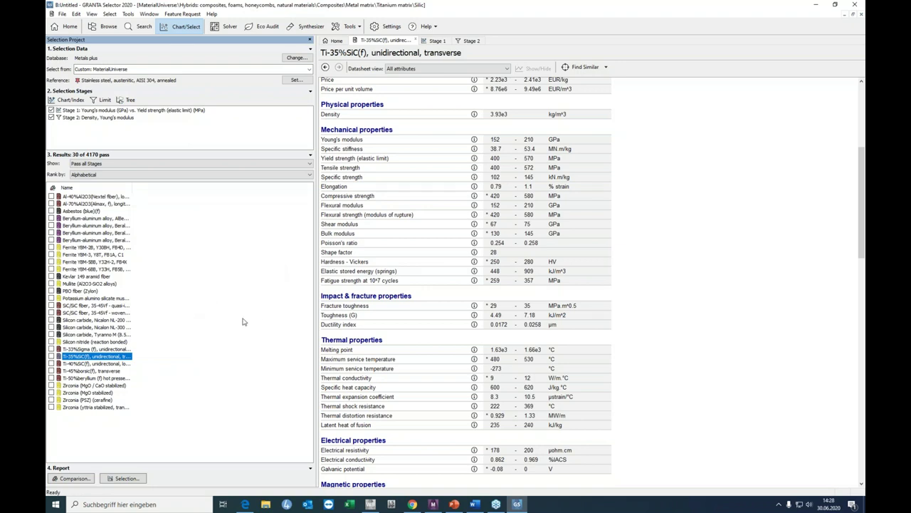
# - Generate the selection report and look through its summary, Stage 1 chart and comparison table
pyautogui.click(128, 479)
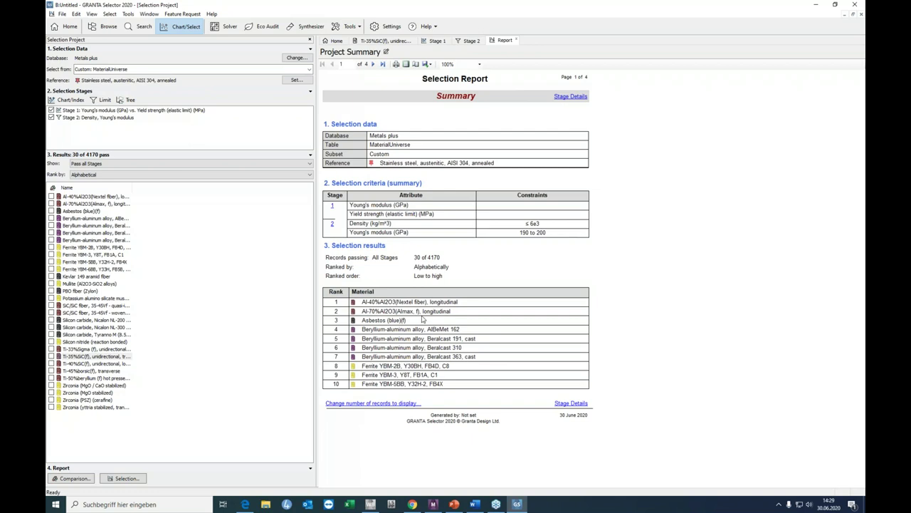
pyautogui.click(373, 64)
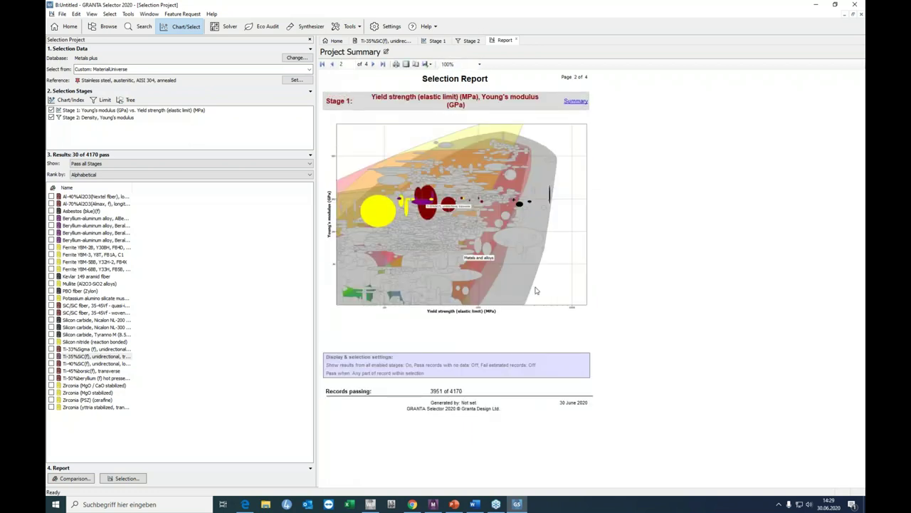
pyautogui.scroll(-5, 494, 261)
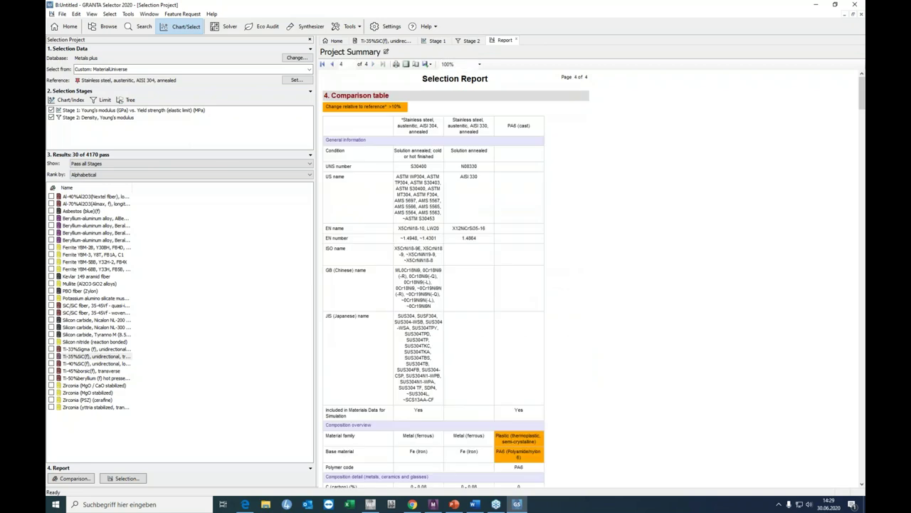
pyautogui.scroll(-3, 466, 222)
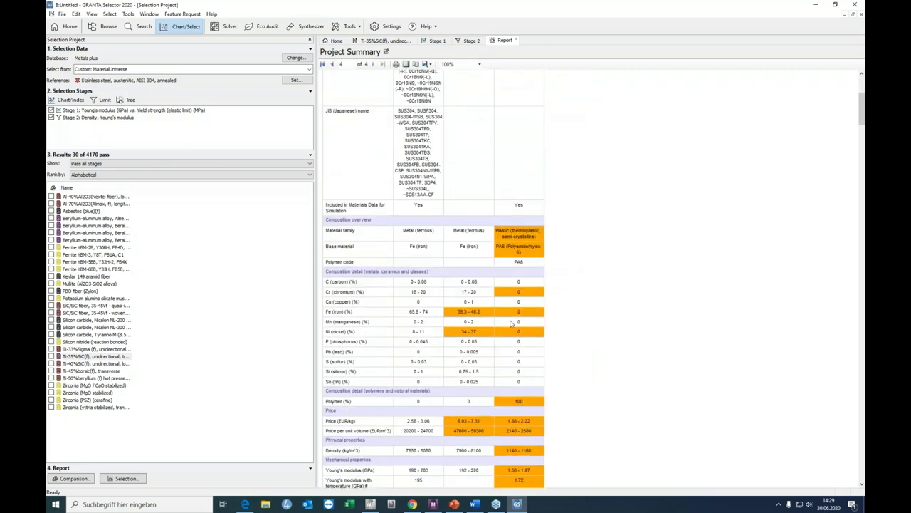
pyautogui.scroll(10, 417, 283)
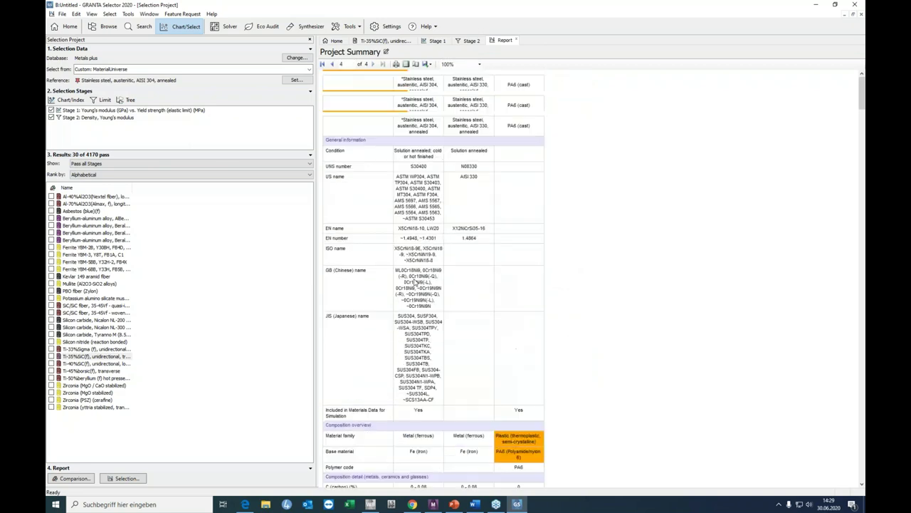
pyautogui.scroll(10, 456, 271)
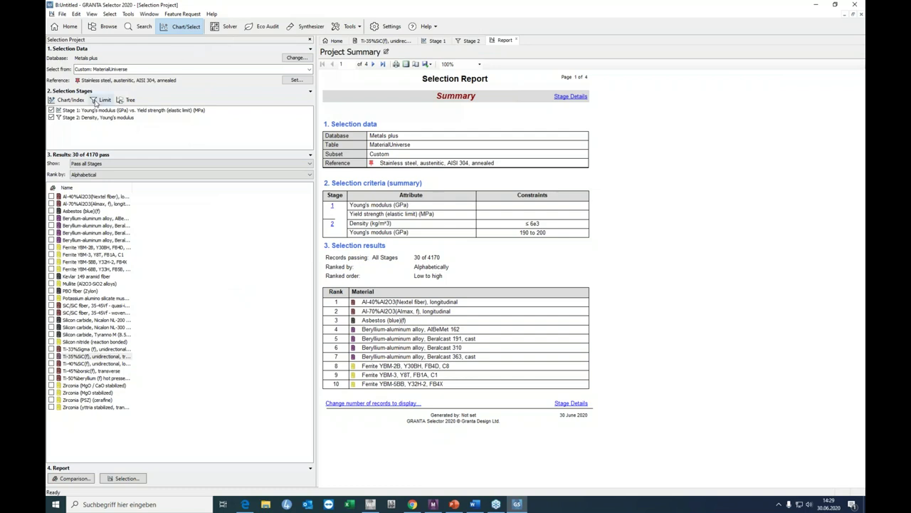
# - View the Tie in Tension situation in the Engineering Solver and close the solver
pyautogui.click(230, 24)
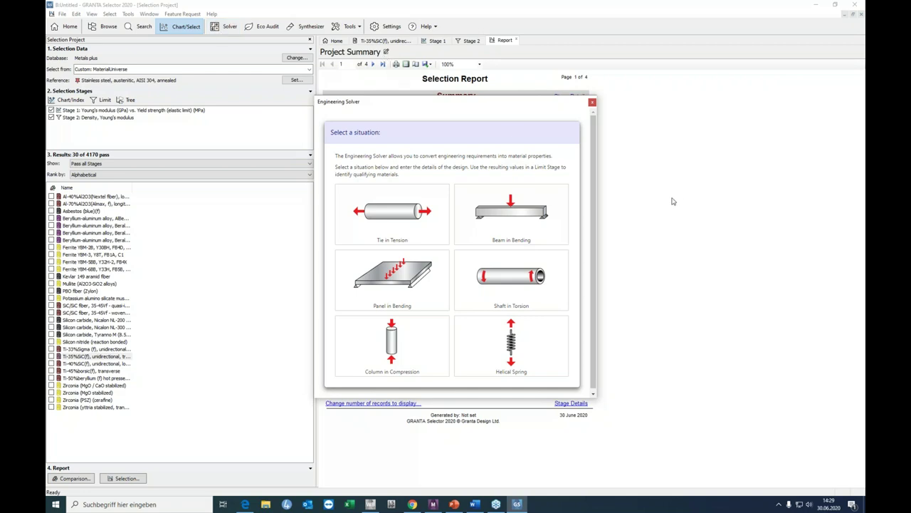
pyautogui.click(398, 230)
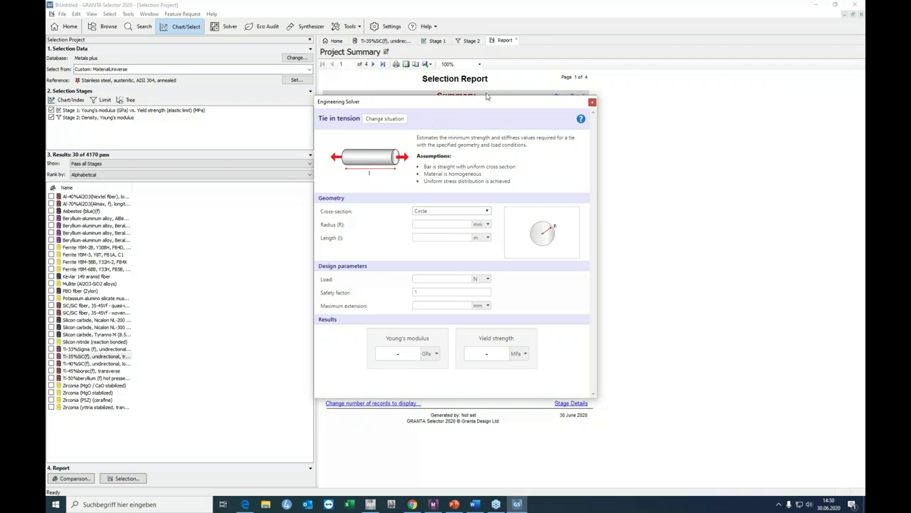
pyautogui.click(593, 103)
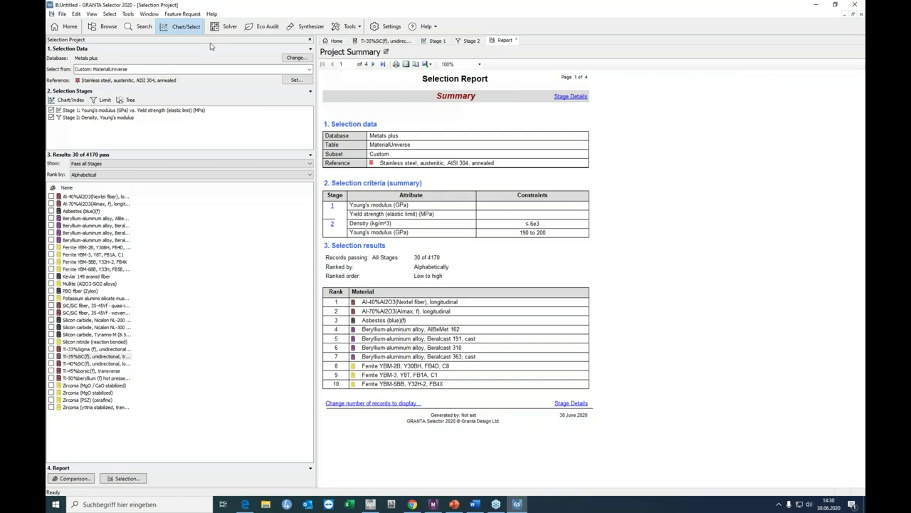
# - Show the material, manufacture and end of life section of an Eco Audit project, and view the available Synthesizer models
pyautogui.click(271, 27)
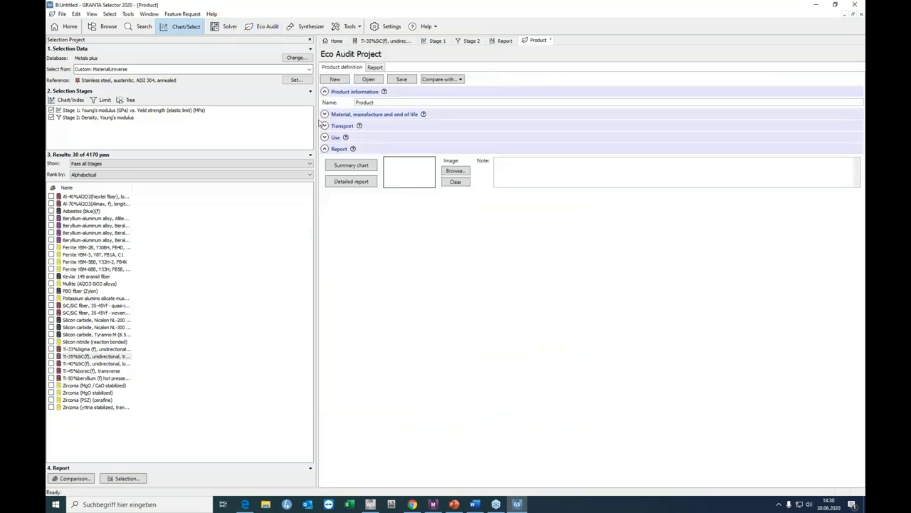
pyautogui.click(325, 115)
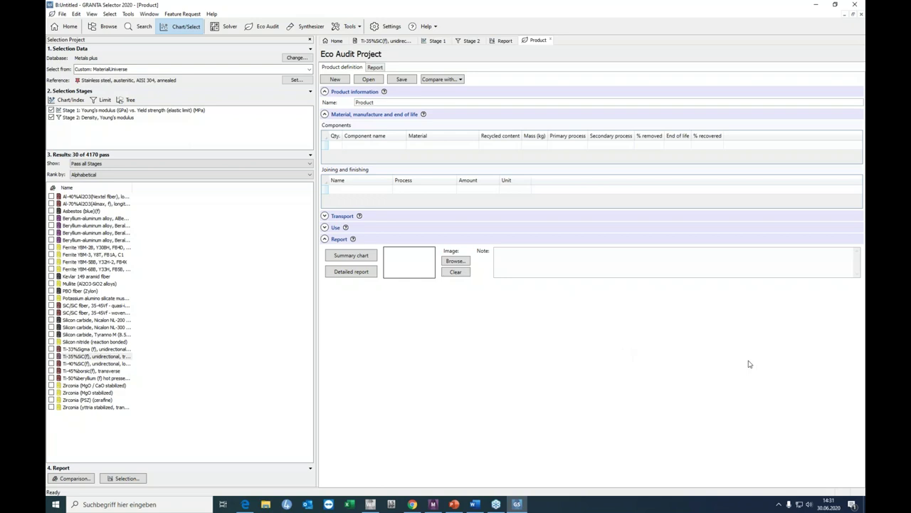
pyautogui.click(303, 28)
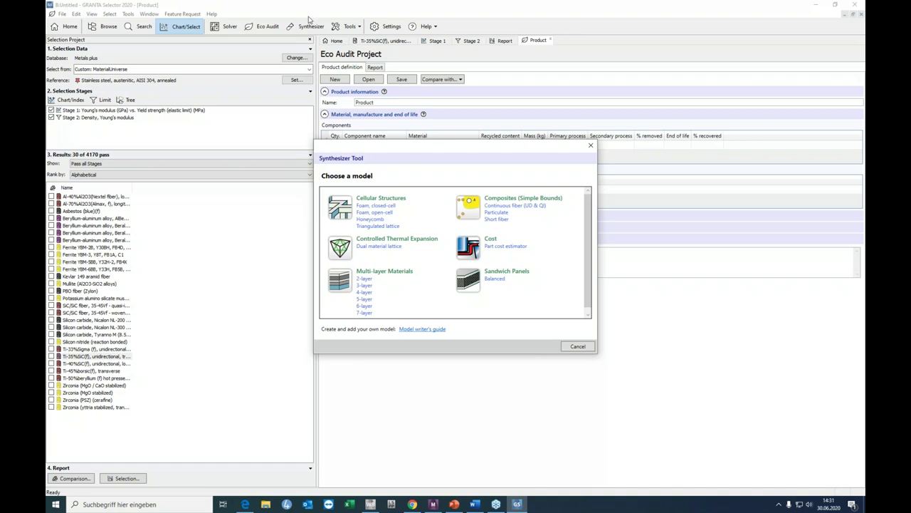
pyautogui.click(577, 347)
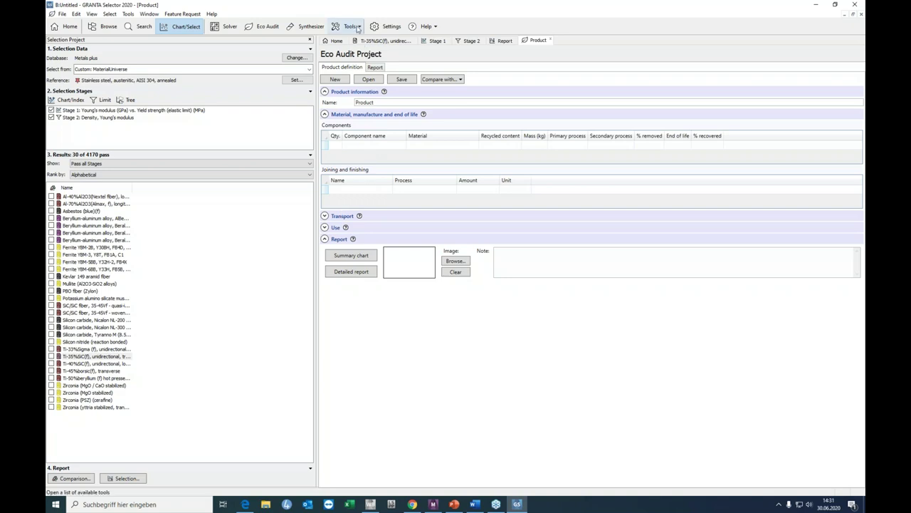
# - View the form for adding a user-defined MaterialUniverse record and dismiss it without creating one
pyautogui.click(358, 27)
pyautogui.moveTo(360, 44)
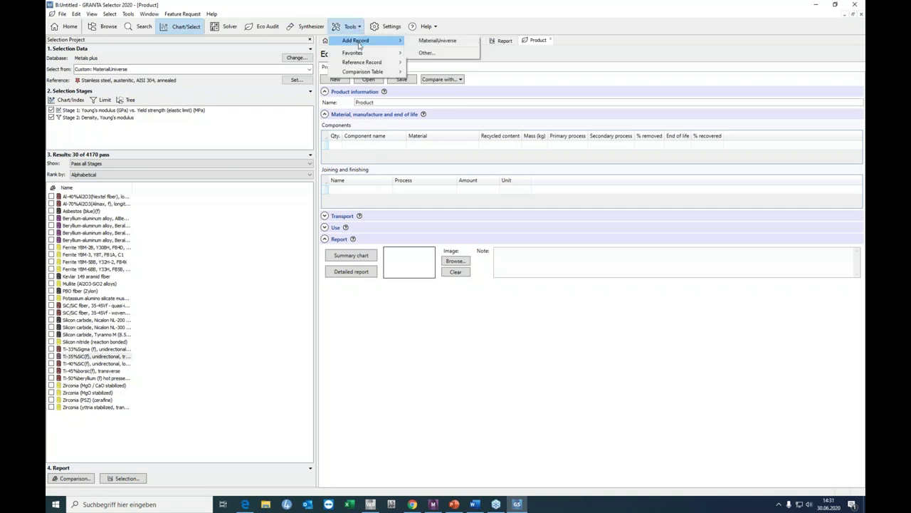
pyautogui.click(434, 41)
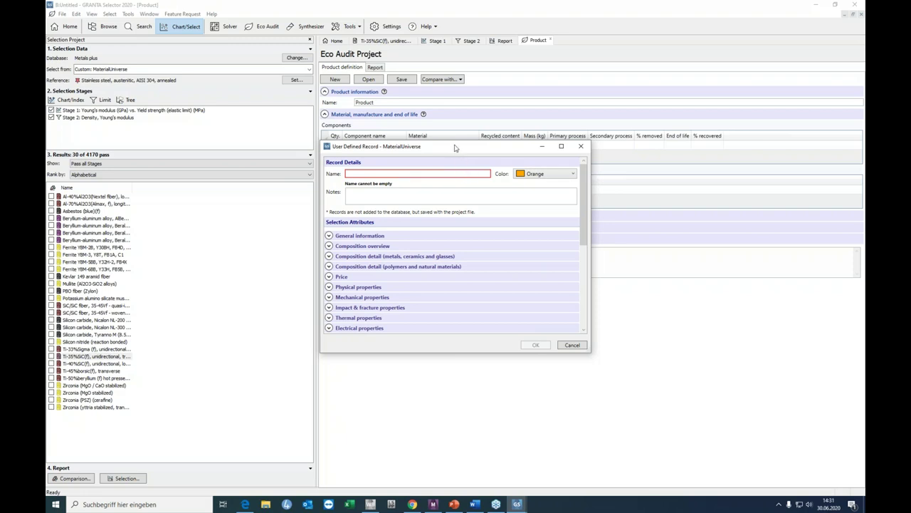
pyautogui.moveTo(456, 148); pyautogui.dragTo(486, 156)
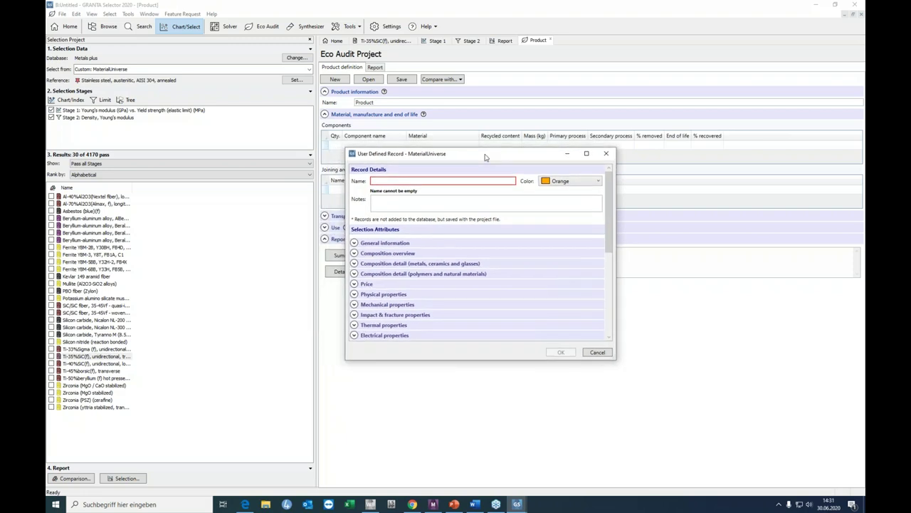
pyautogui.click(598, 353)
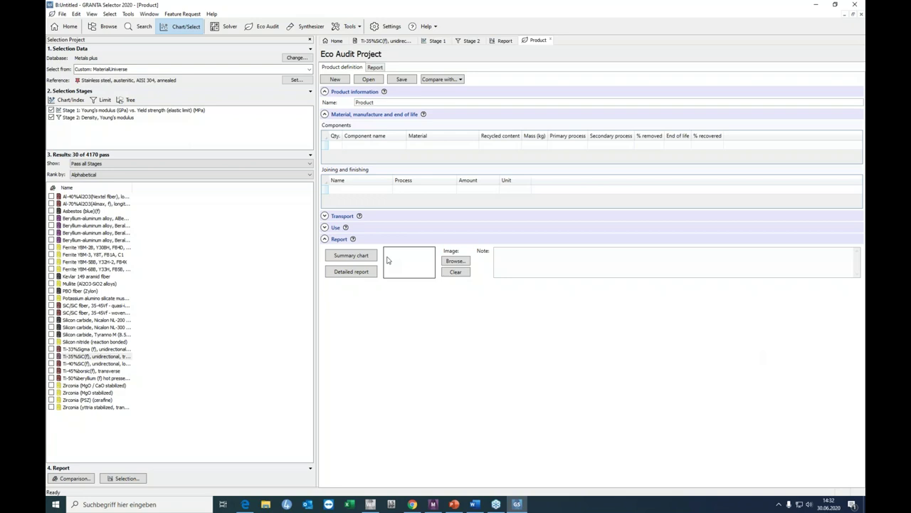
# - Close GRANTA Selector without saving the project and return to the Workbench project schematic
pyautogui.click(854, 4)
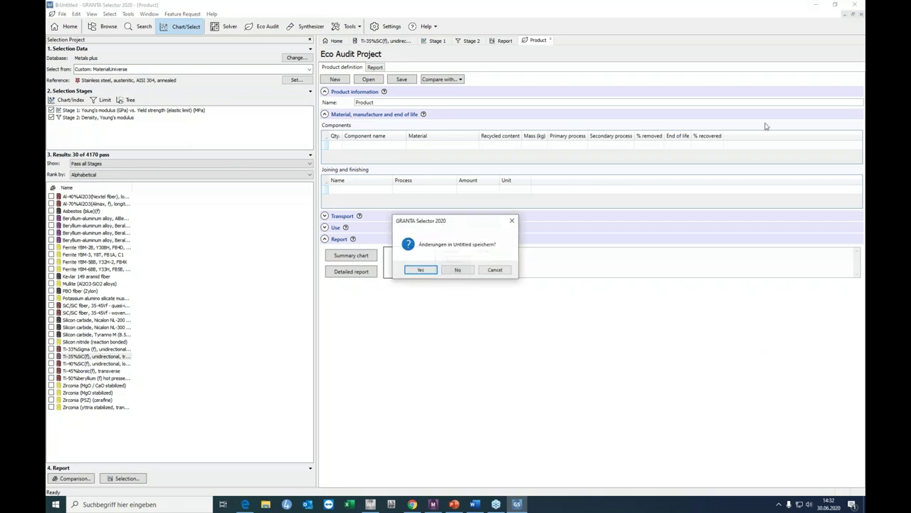
pyautogui.click(421, 270)
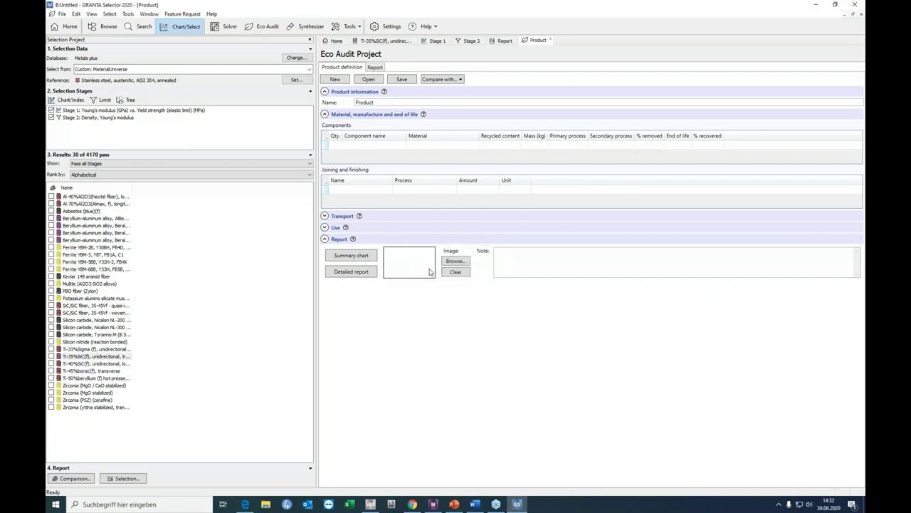
pyautogui.click(694, 381)
pyautogui.click(854, 5)
pyautogui.click(463, 269)
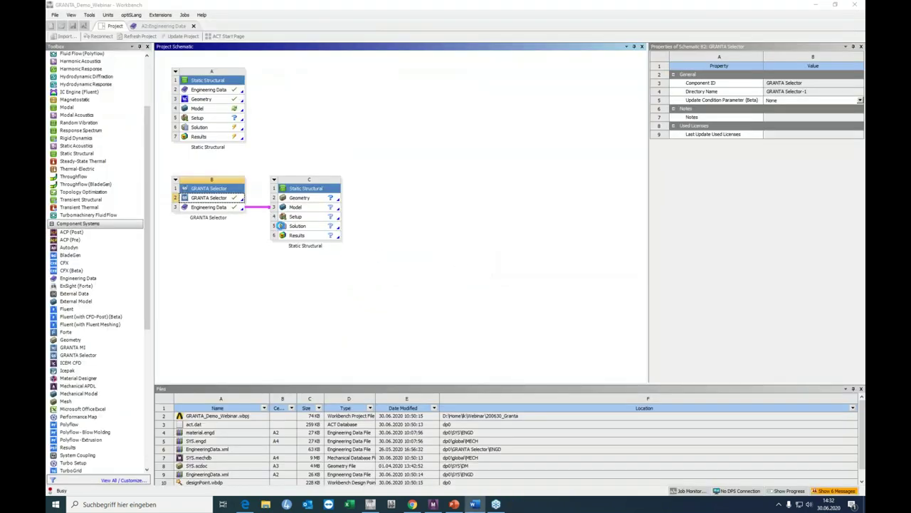
# - Open the GRANTA Selector system's Engineering Data and display the tensile ultimate strength curve of stainless steel, austenitic, AISI 304, annealed
pyautogui.doubleClick(219, 208)
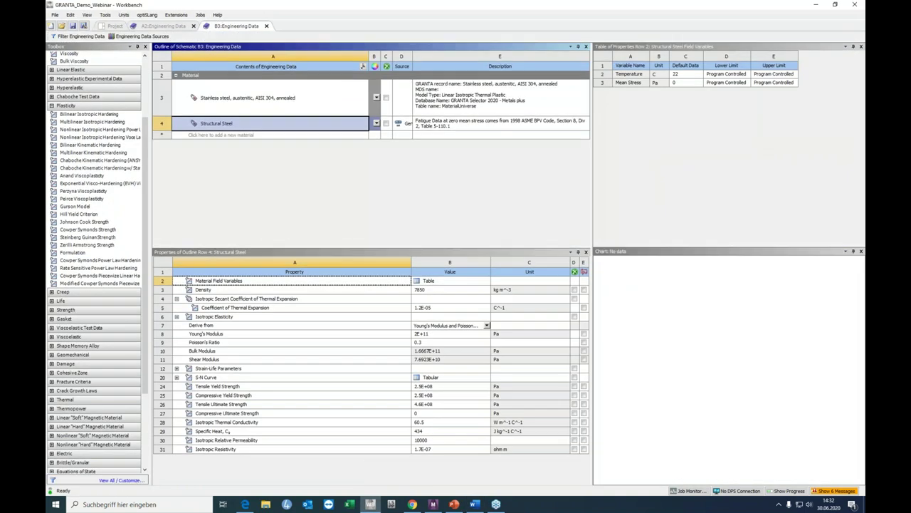
pyautogui.click(261, 103)
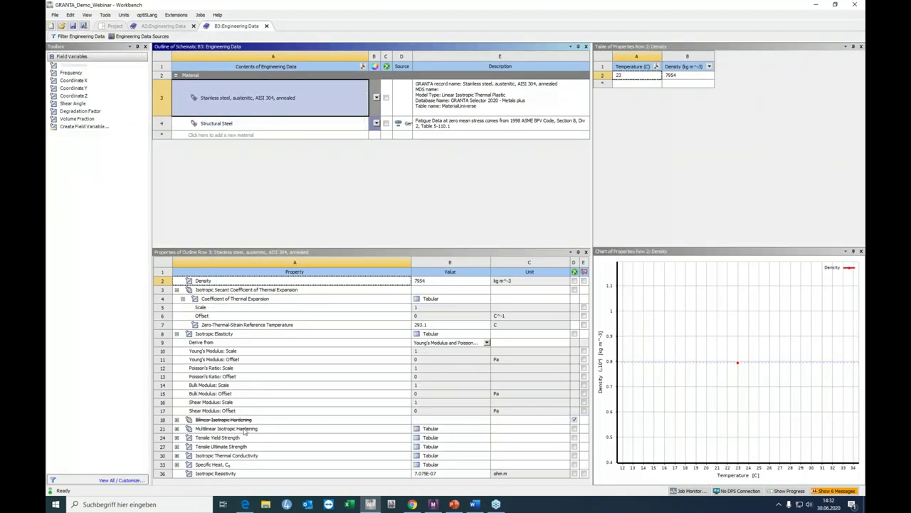
pyautogui.click(213, 448)
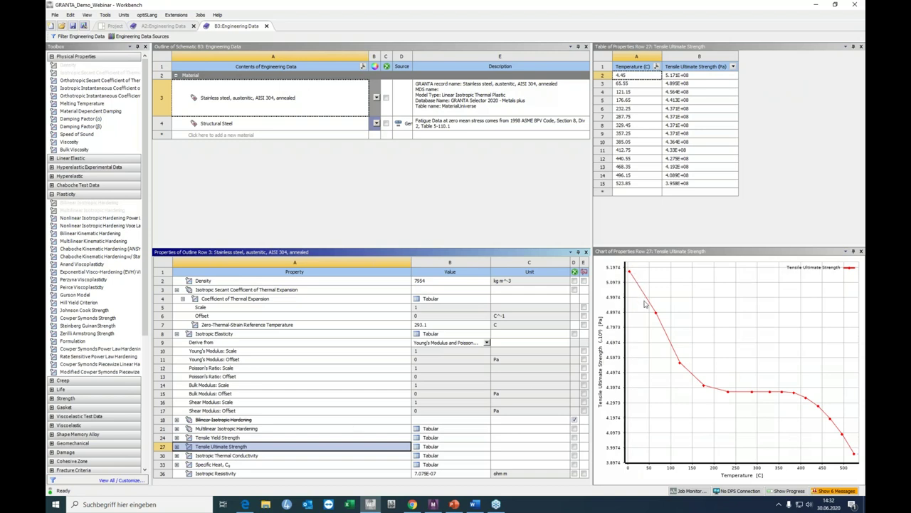
# - Display the isotropic thermal conductivity curve of the AISI 304 stainless steel, and view the option for importing engineering data from a file
pyautogui.click(214, 456)
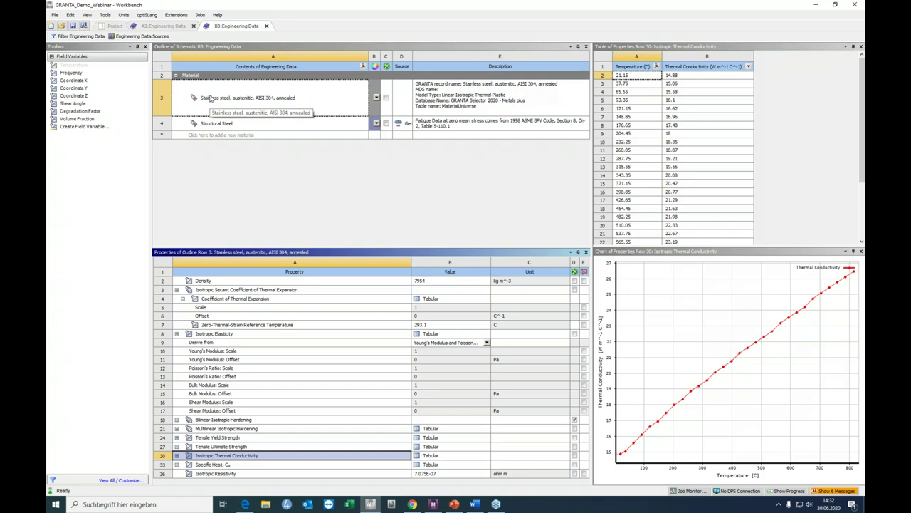
pyautogui.click(203, 134)
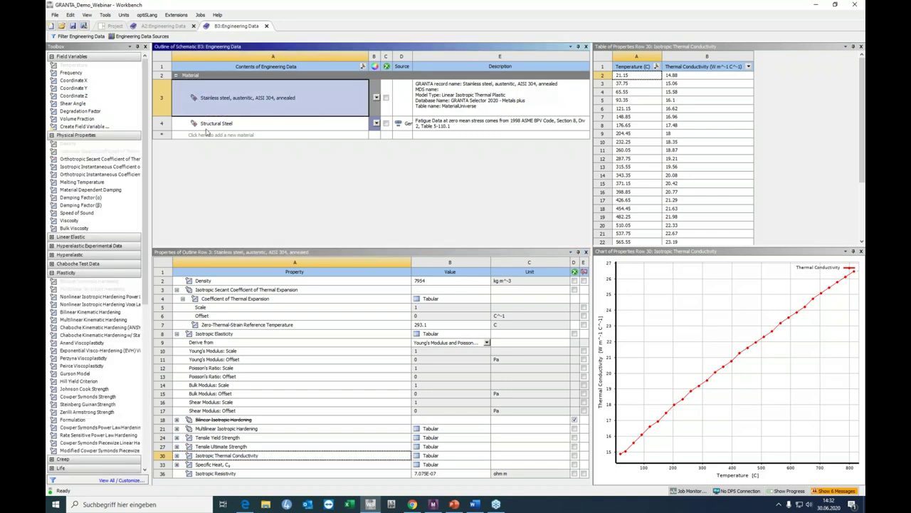
pyautogui.click(54, 14)
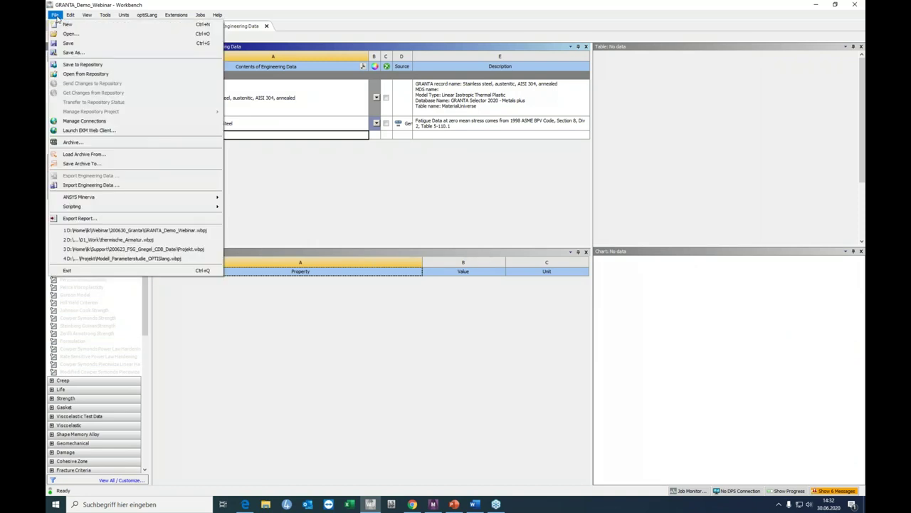
pyautogui.click(99, 186)
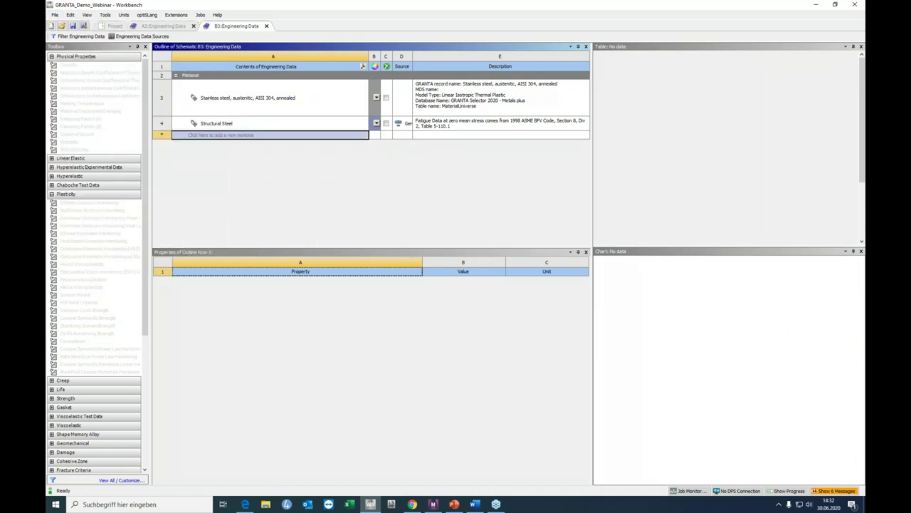
pyautogui.click(302, 99)
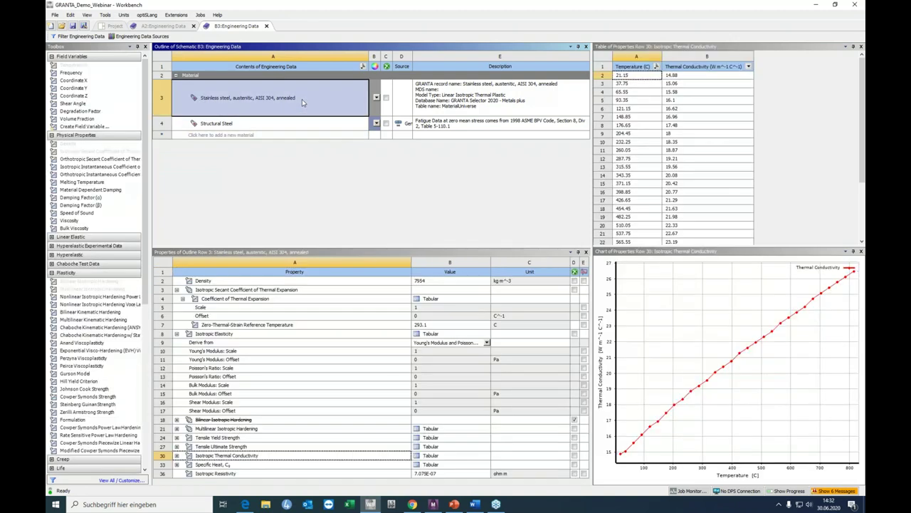
# - Switch to the Webinar_Granta_200630.pptx presentation in PowerPoint and start the slide show from the contact slide, slide 12
pyautogui.click(456, 505)
pyautogui.scroll(-2, 141, 420)
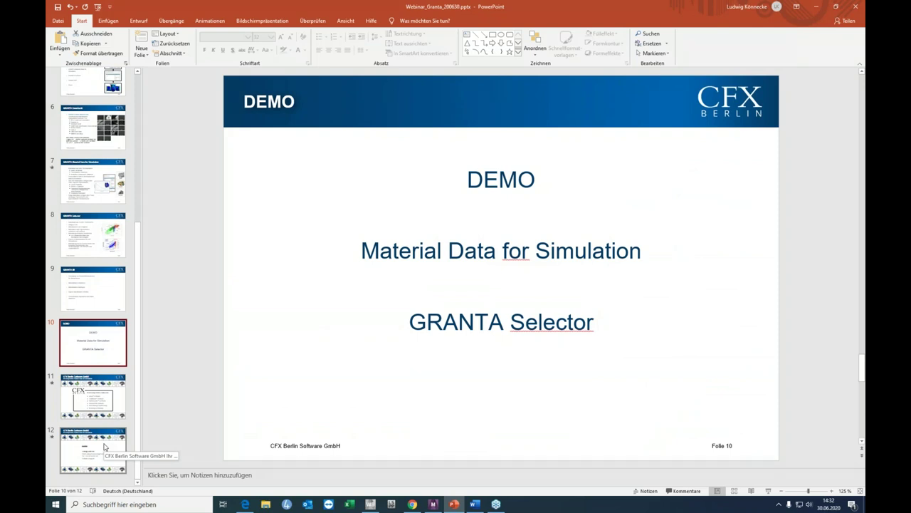
pyautogui.click(100, 447)
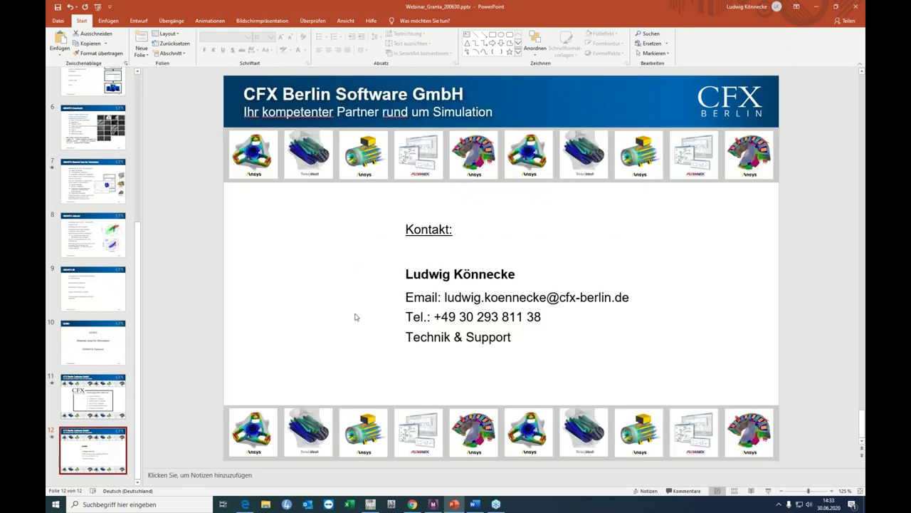
pyautogui.click(263, 20)
pyautogui.click(100, 48)
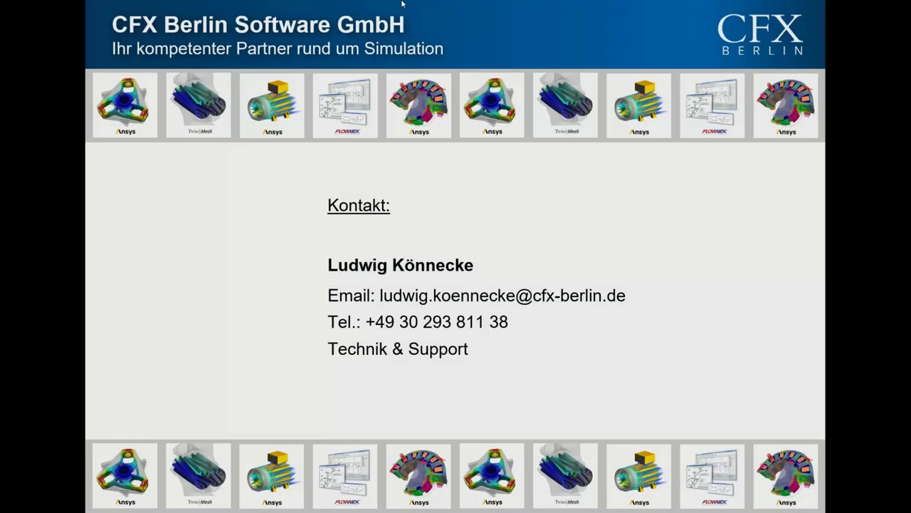